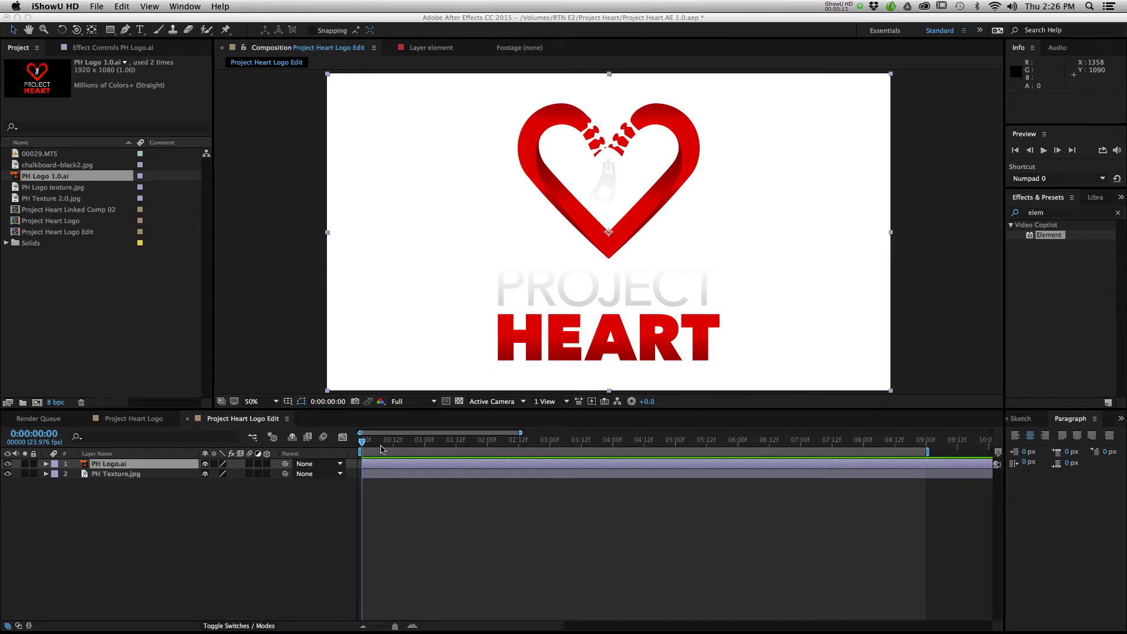
Step: Compare the PH Logo.ai and PH Texture.jpg layers by toggling their visibility, leaving only PH Logo.ai visible and selected
left_click(383, 447)
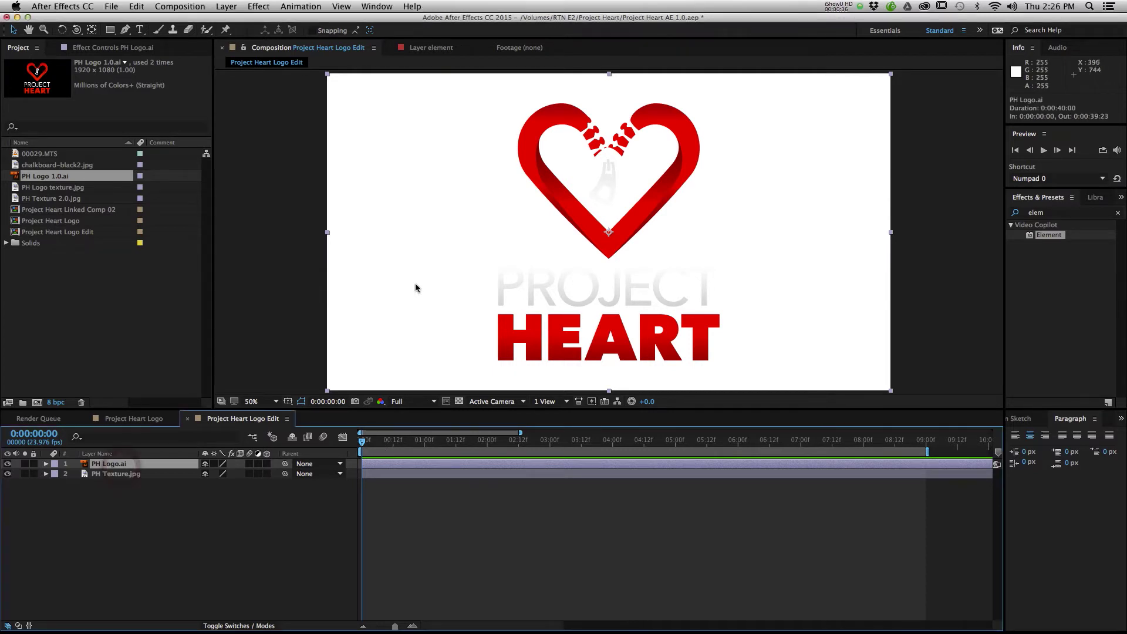
left_click(106, 464)
left_click(111, 475)
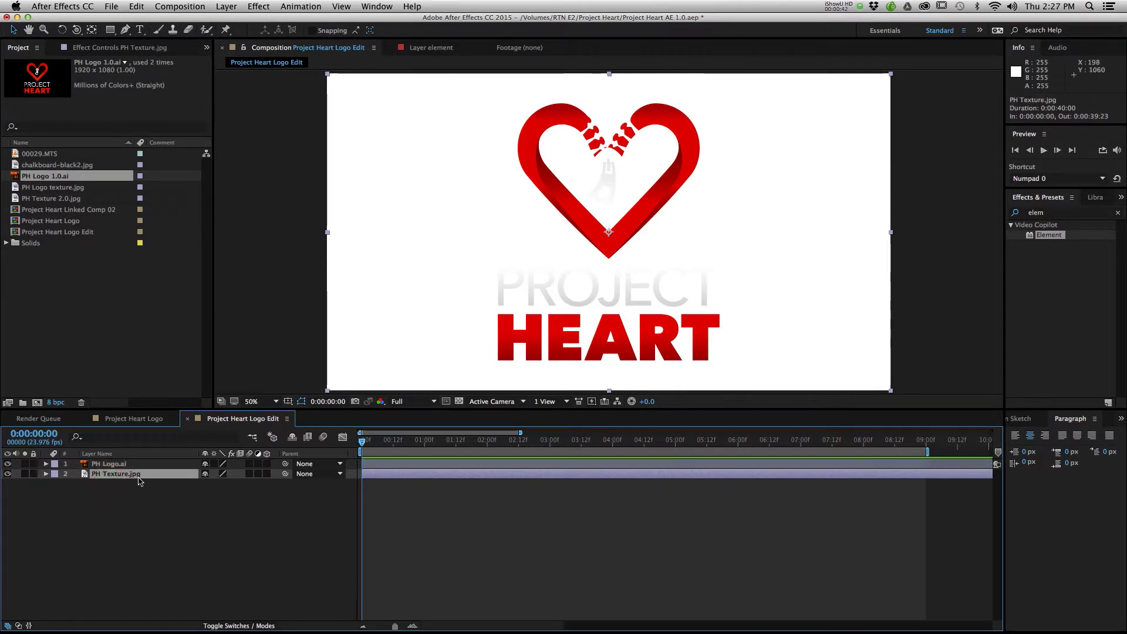
left_click(112, 463)
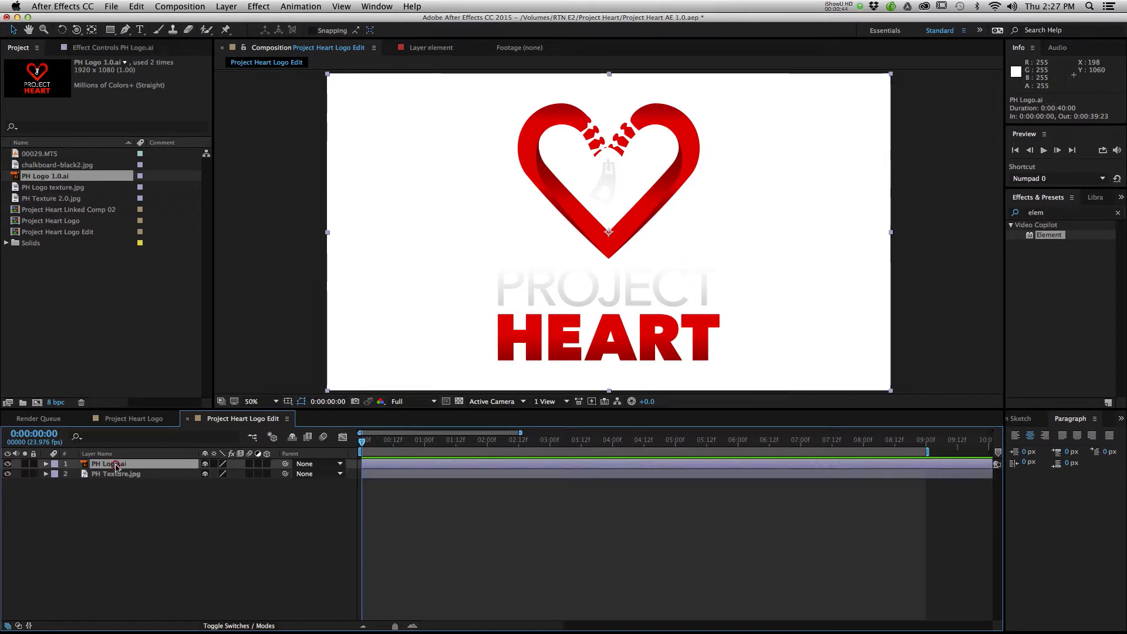
left_click(8, 464)
left_click(9, 464)
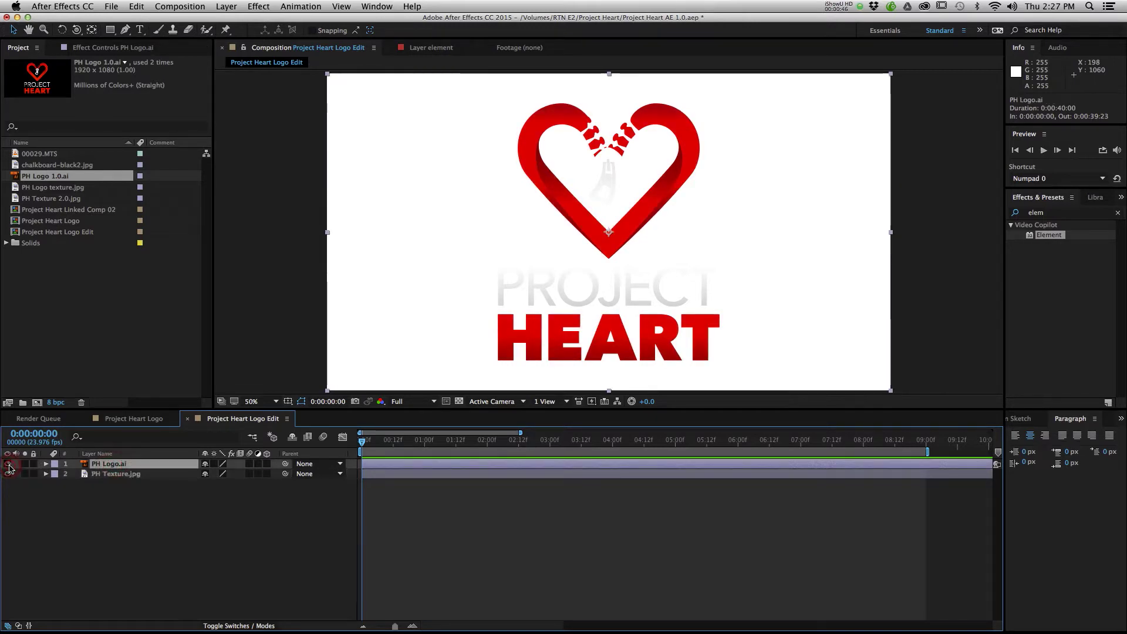
left_click(8, 465)
left_click(8, 474)
left_click(9, 463)
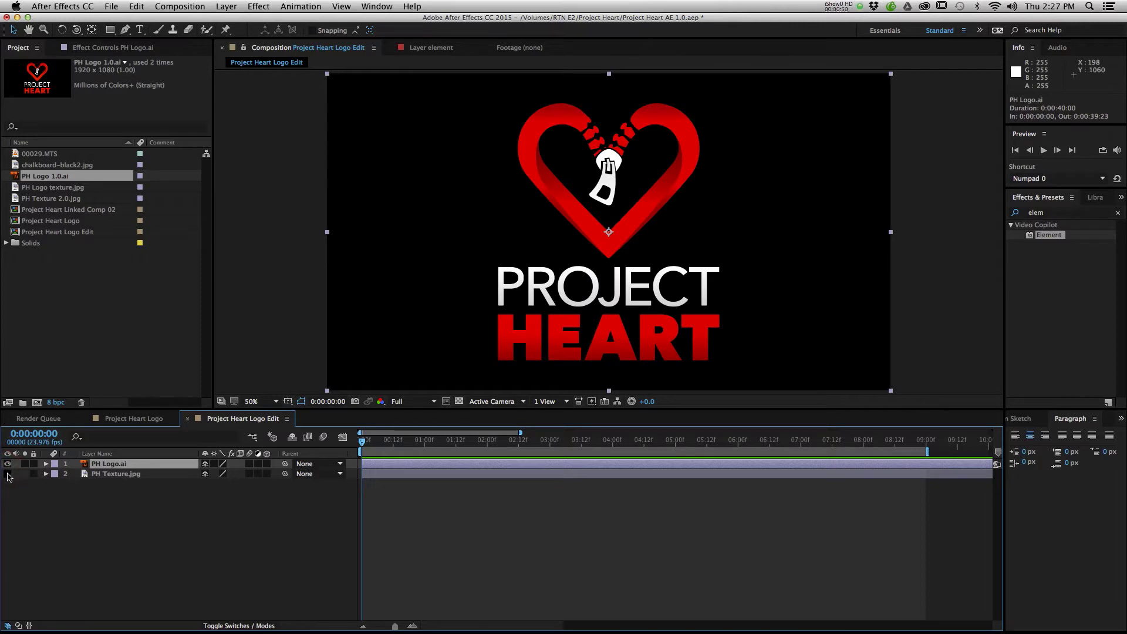
left_click(9, 473)
left_click(8, 474)
Step: Auto-trace the PH Logo.ai layer's Alpha channel on the current frame, and make the PH Texture.jpg layer visible again
left_click(231, 6)
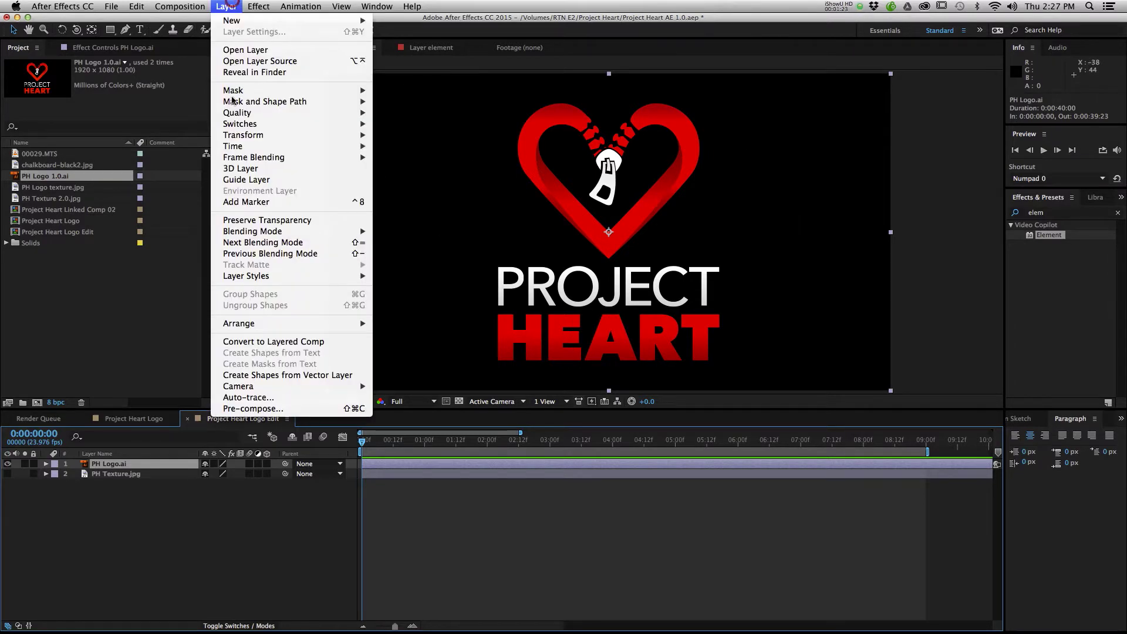
left_click(299, 398)
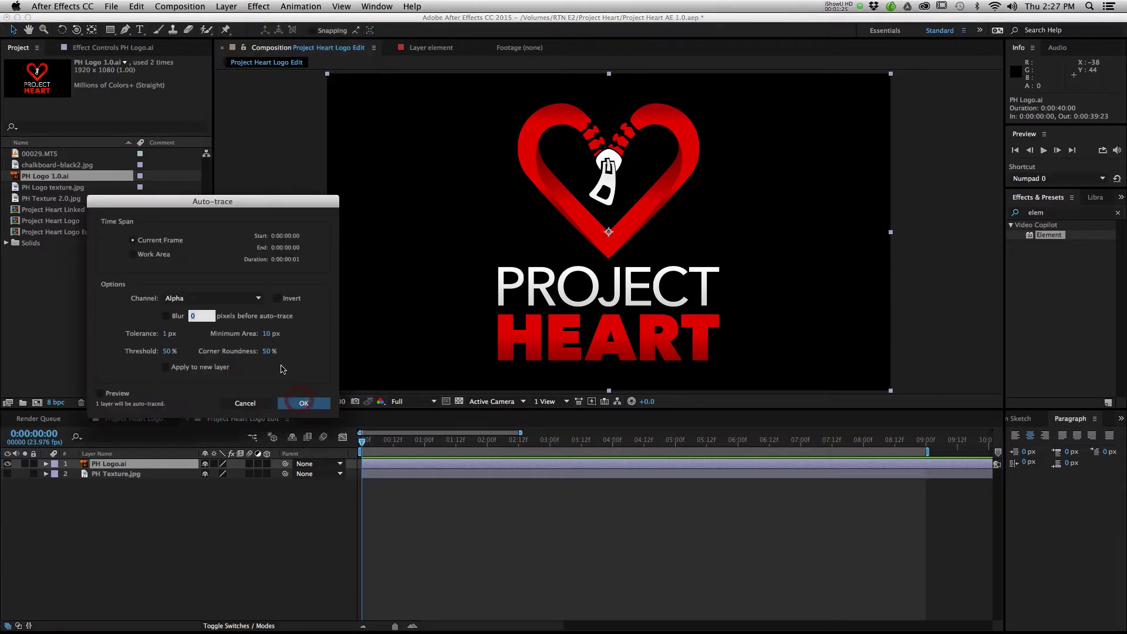
left_click(299, 401)
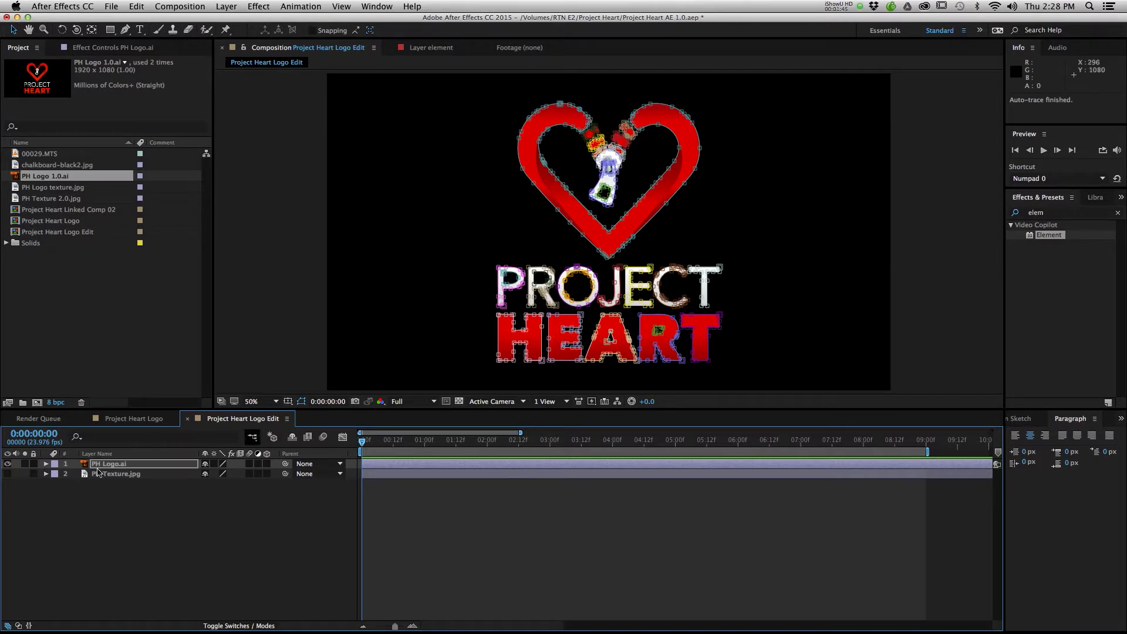
left_click(8, 474)
left_click(151, 545)
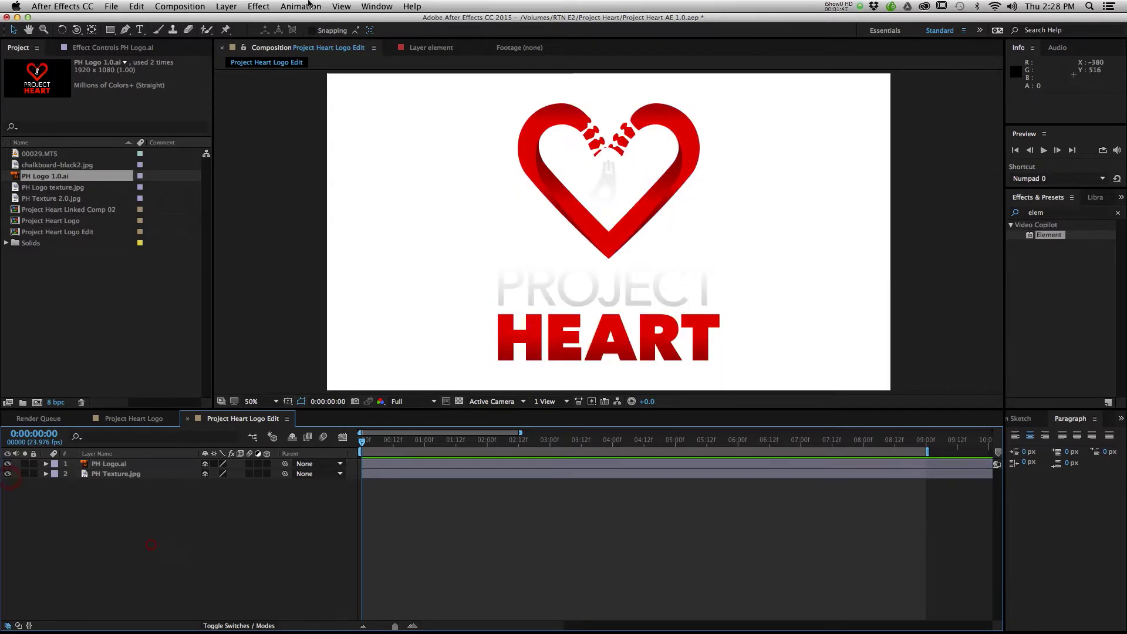
Step: Create a 1920 x 1080 px solid layer named element and apply the Video Copilot Element effect to it
left_click(225, 6)
mouse_move(230, 21)
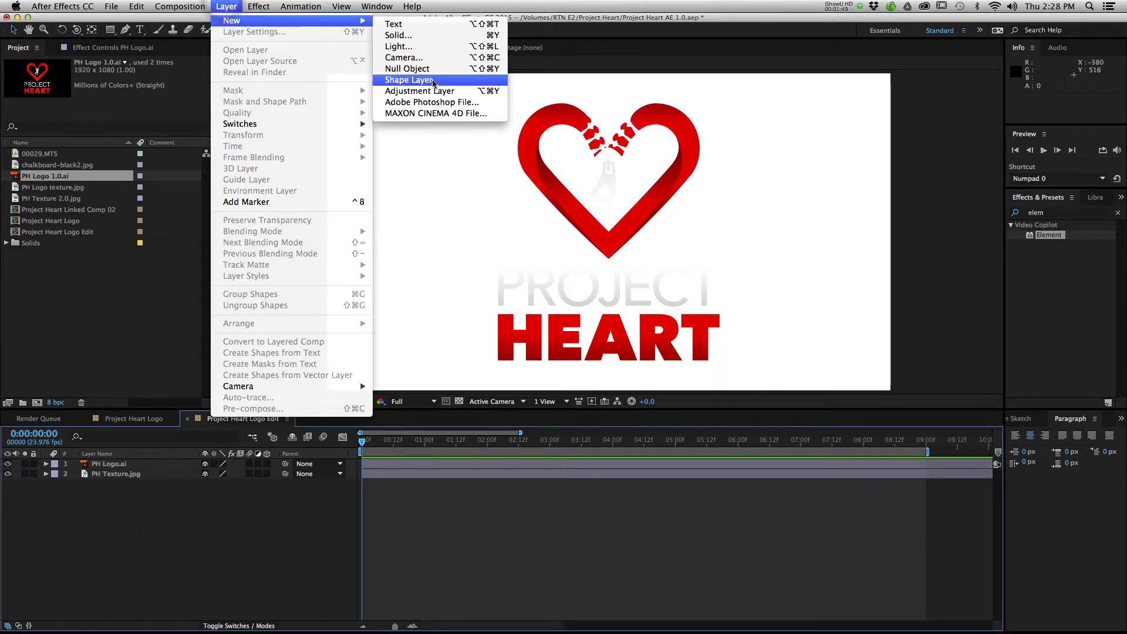
left_click(414, 40)
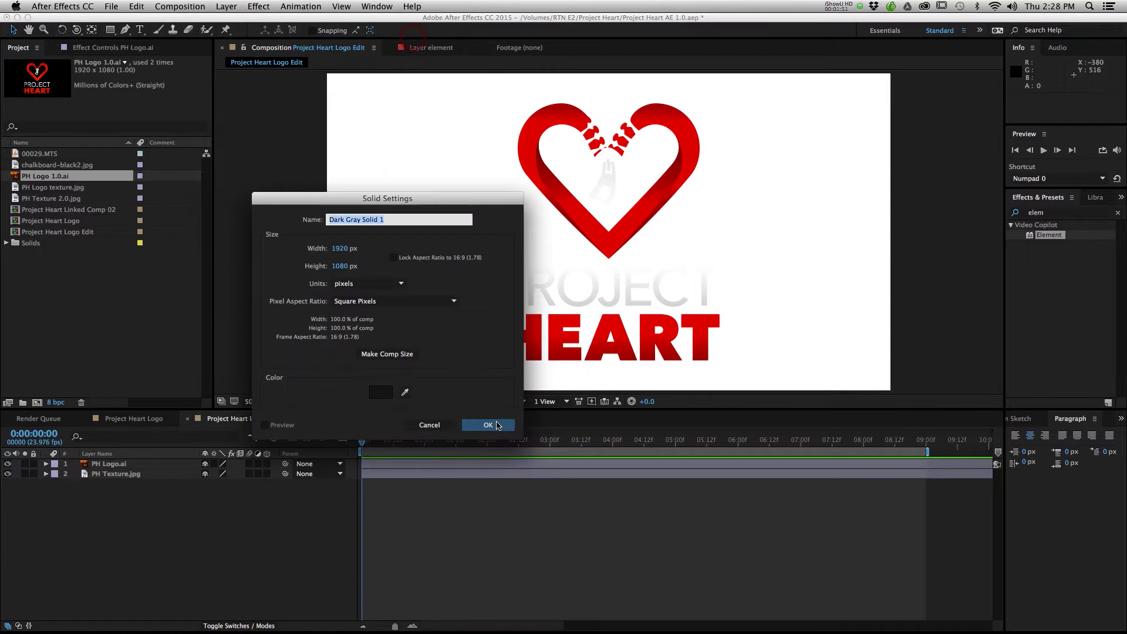
type("element")
left_click(488, 425)
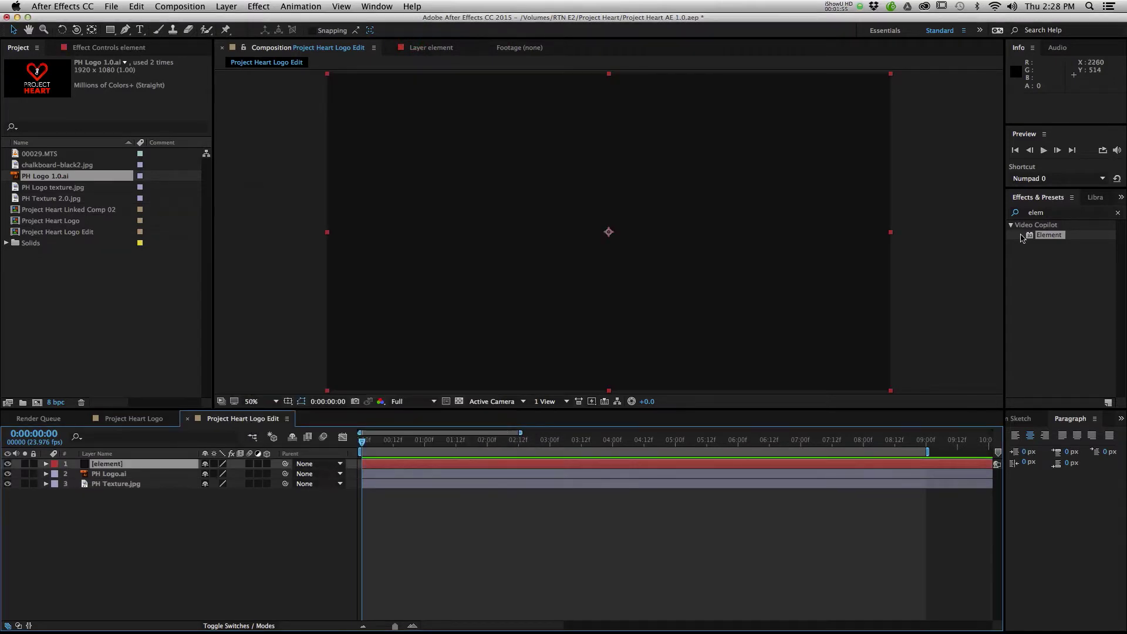
left_click_drag(1033, 239, 667, 211)
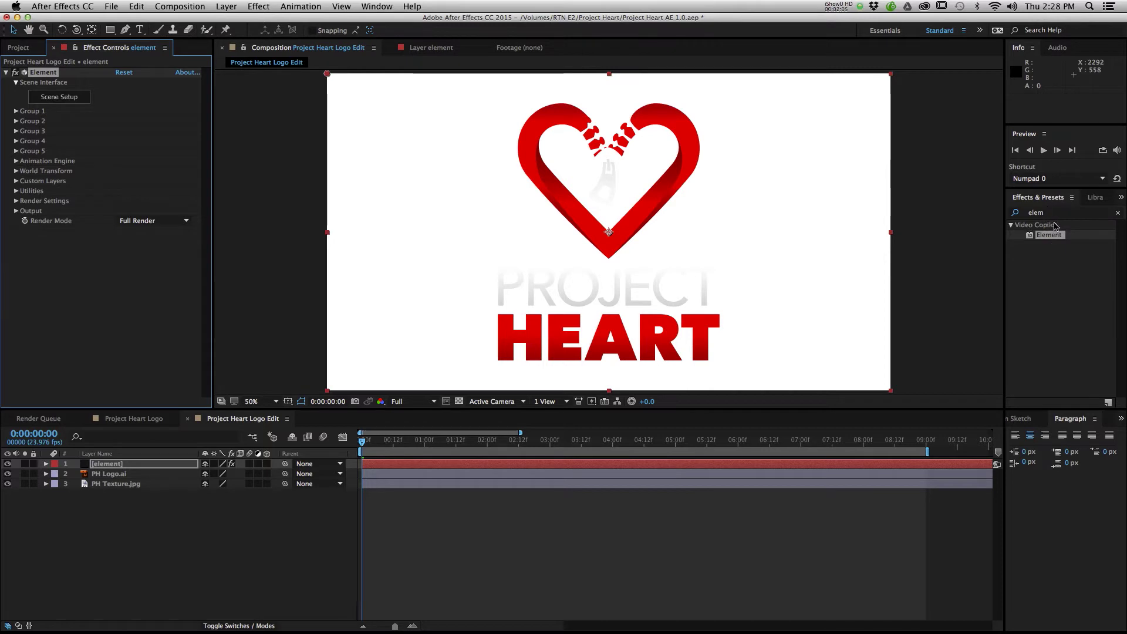
Step: Assign PH Logo.ai as Path Layer 1 in the Element effect's custom text and masks
left_click(104, 465)
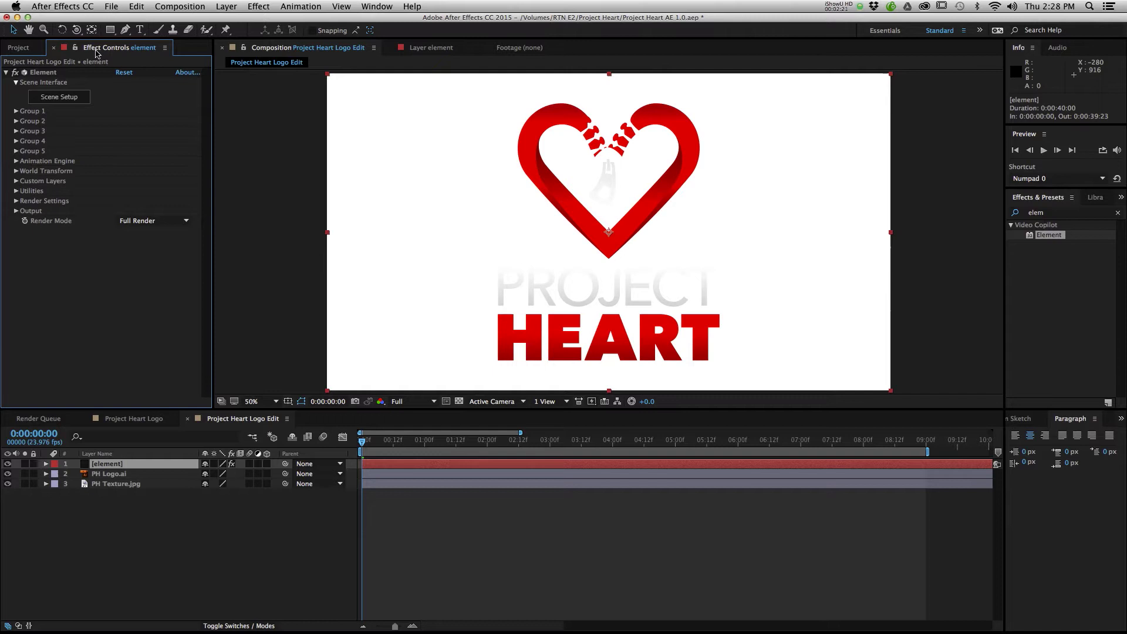
left_click(94, 52)
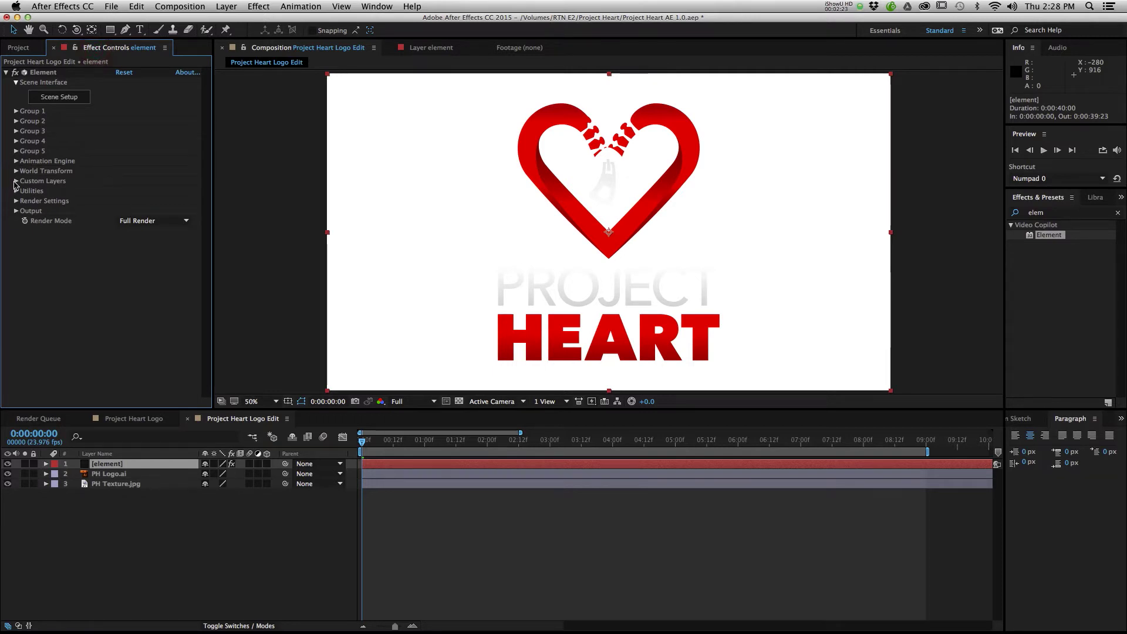
left_click(16, 181)
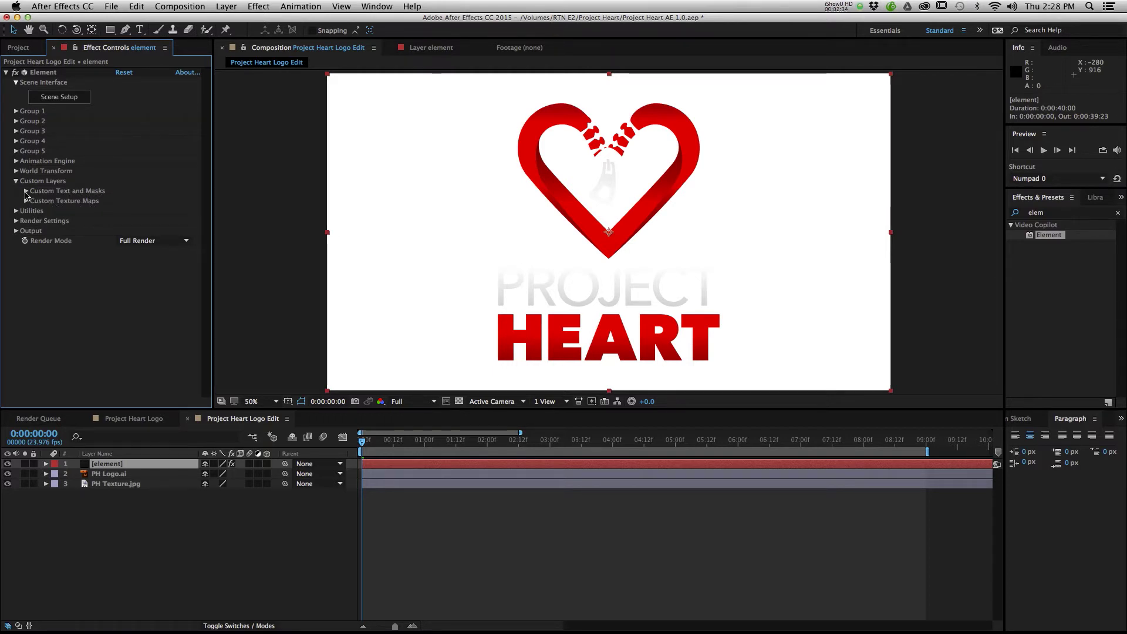
left_click(26, 191)
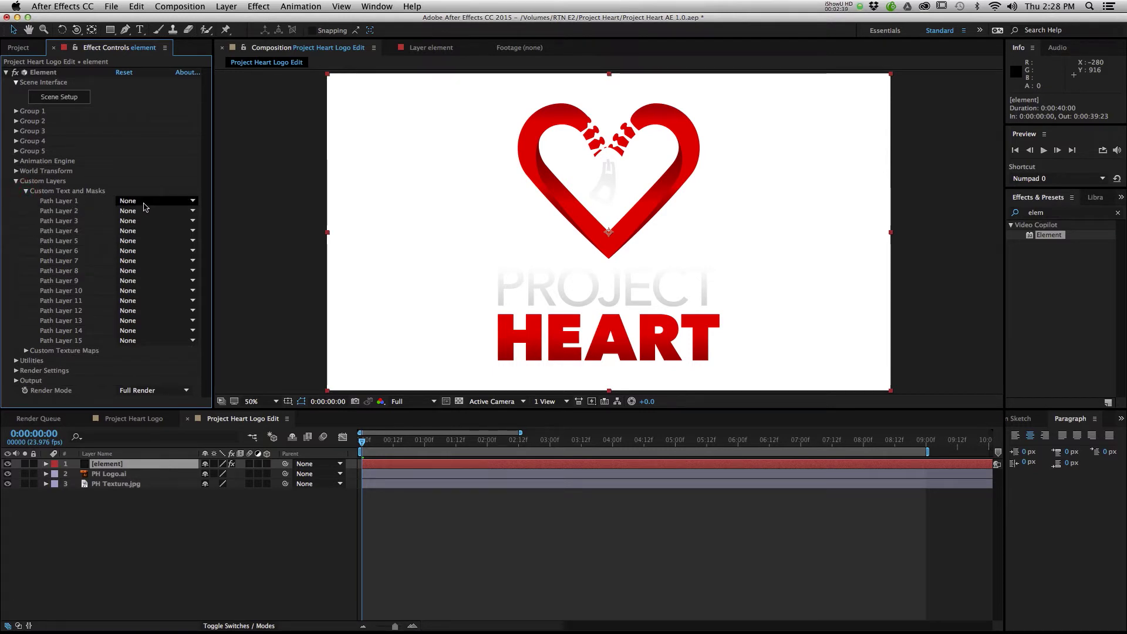
left_click(145, 206)
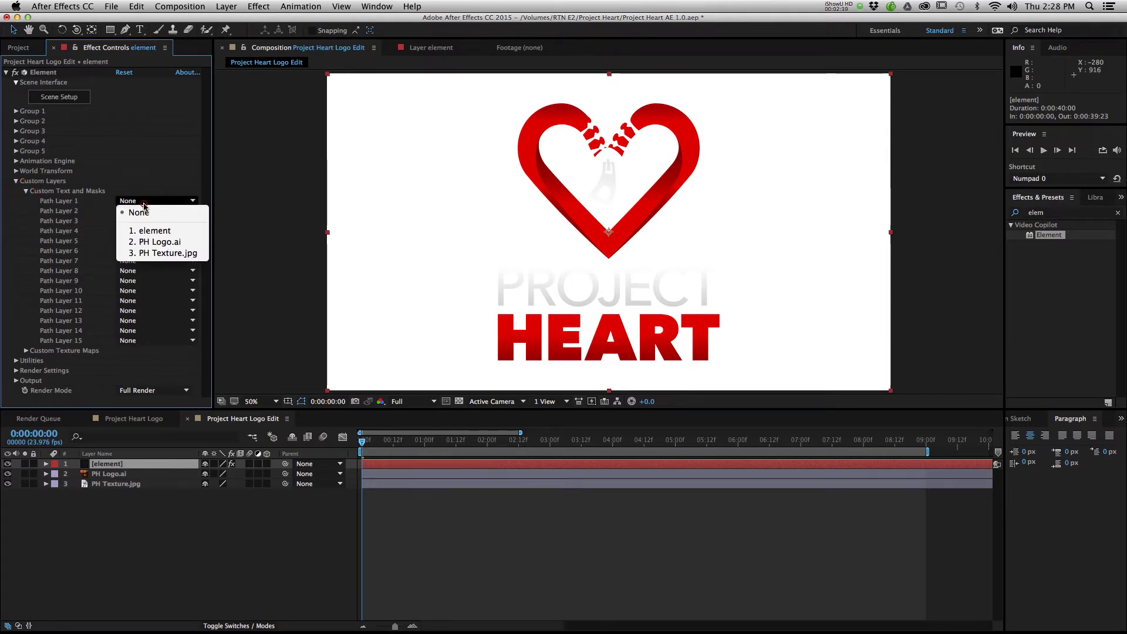
left_click(174, 243)
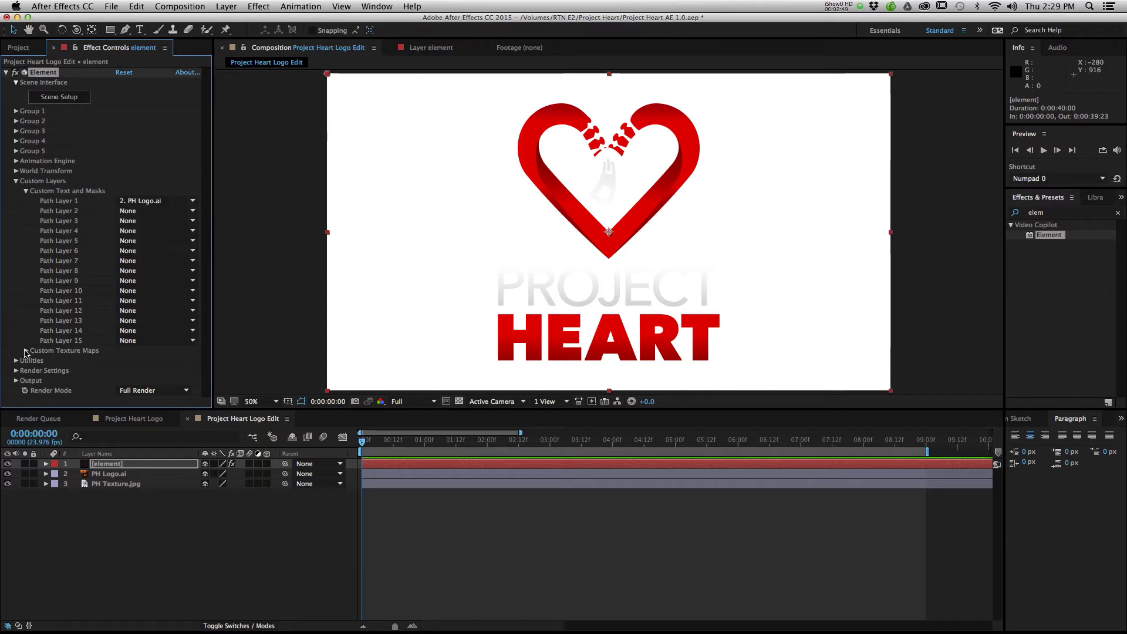
Step: Assign PH Texture.jpg as Layer 1 in the Element effect's custom texture maps
left_click(25, 350)
scroll(111, 213, "down", 5)
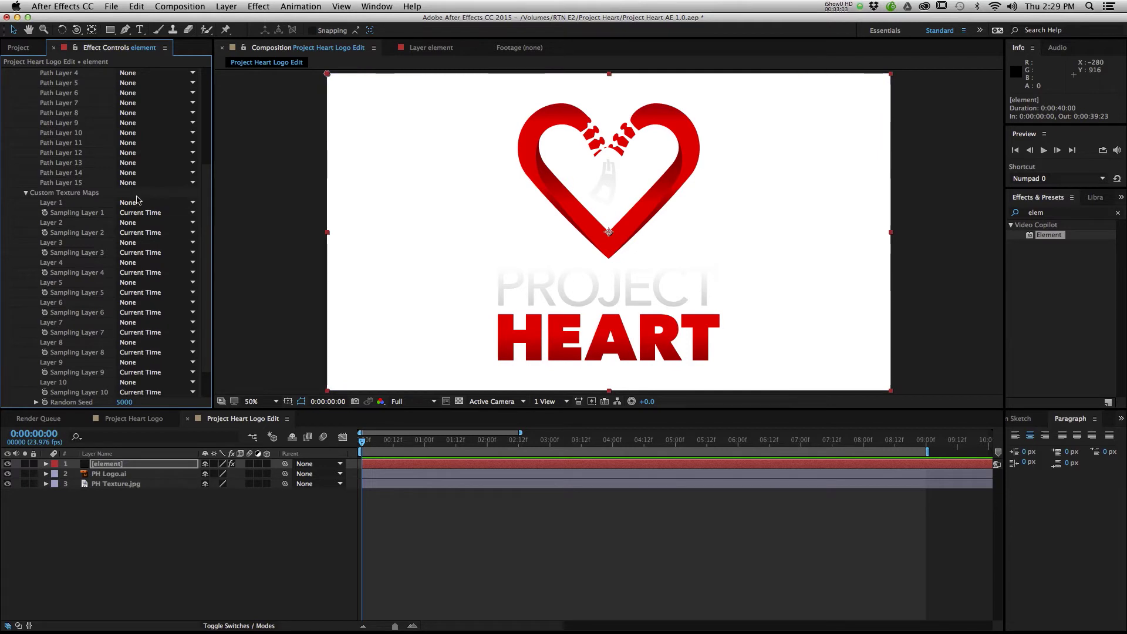
left_click(139, 201)
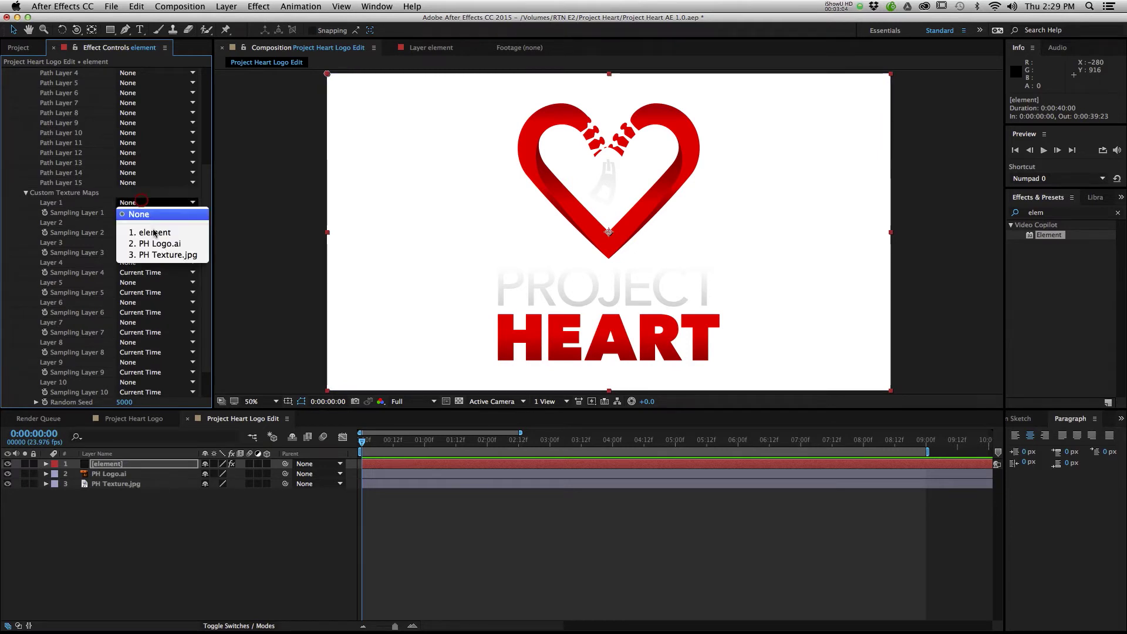
left_click(185, 256)
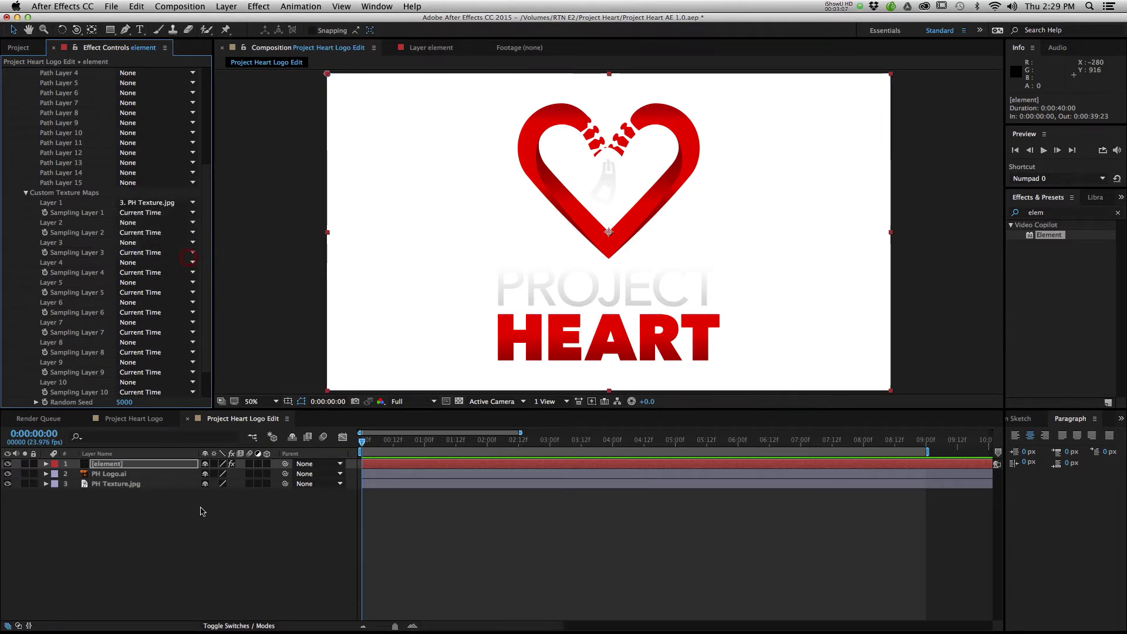
Step: Inspect the PH Texture 2.0.jpg source footage in the project against the PH Texture.jpg layer
left_click(132, 484)
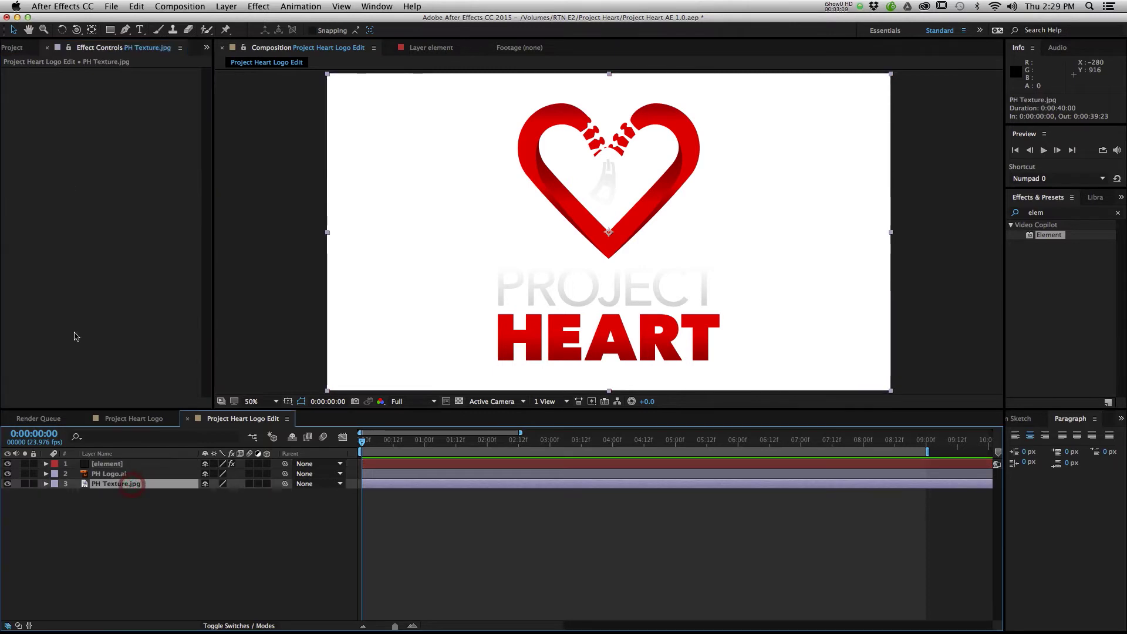
left_click(18, 48)
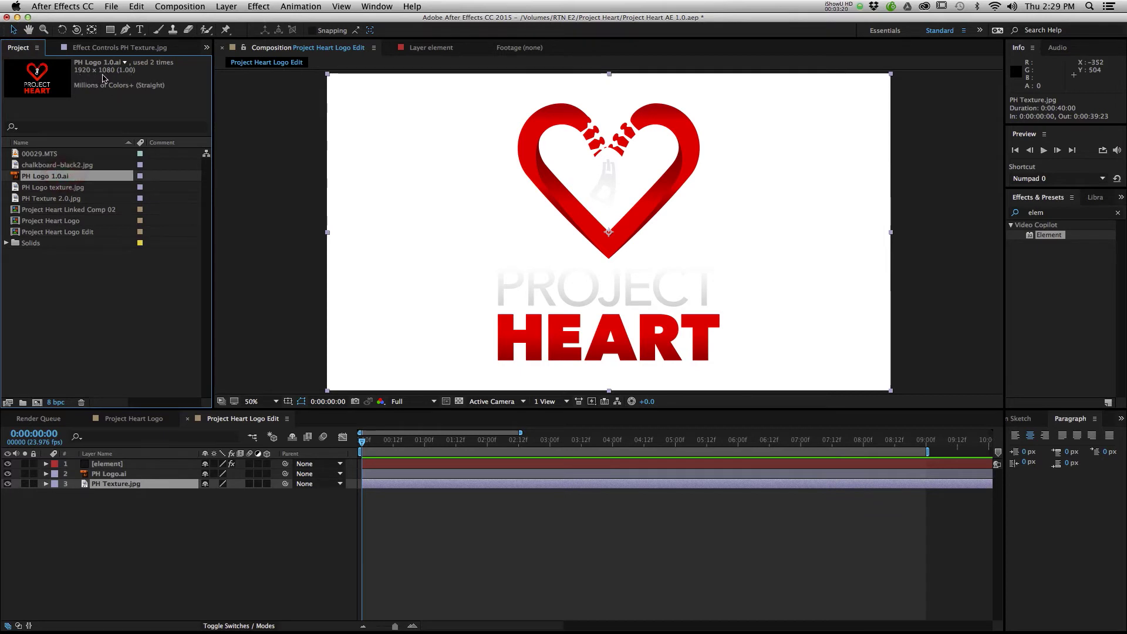
left_click(62, 200)
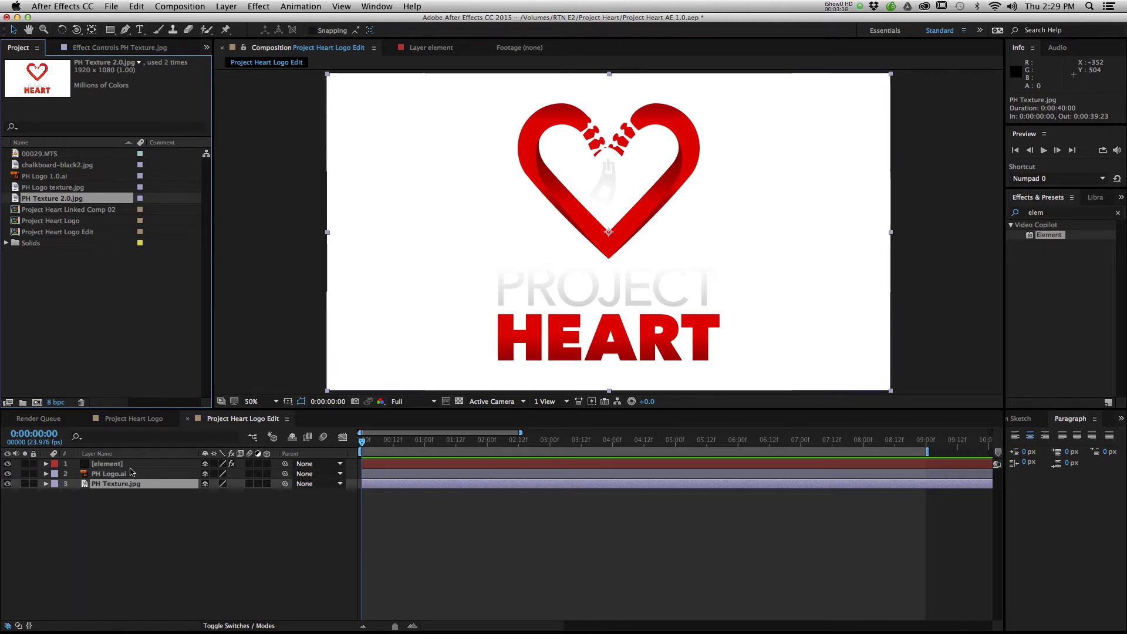
Step: Open the element layer's Scene Setup and place its window so the effect's custom layer settings remain visible
left_click(126, 463)
left_click(118, 48)
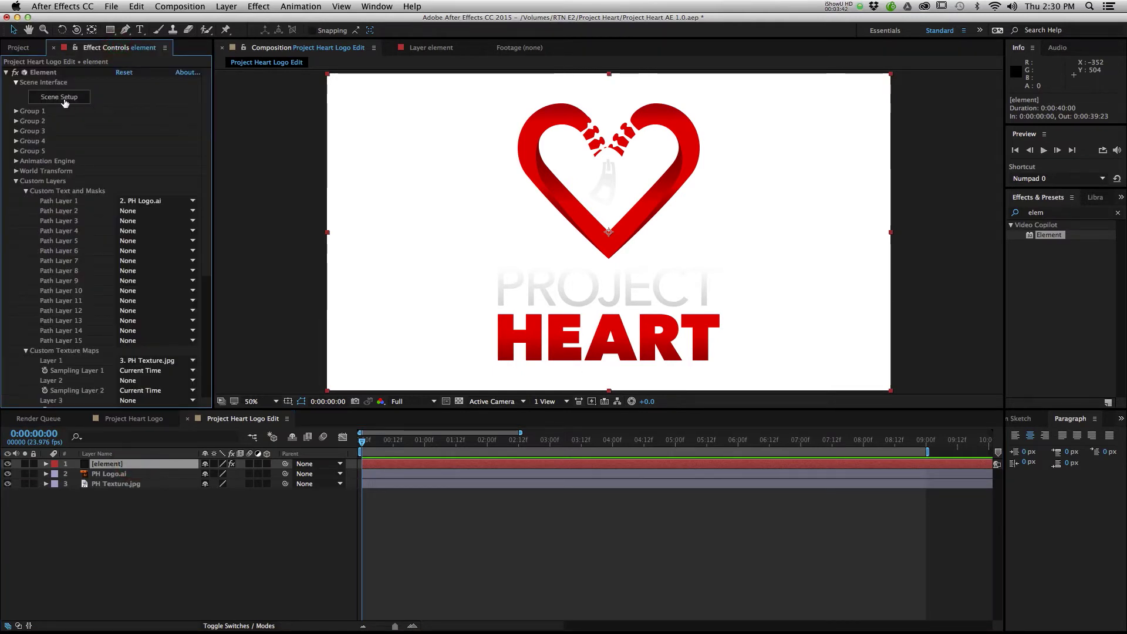
left_click(65, 99)
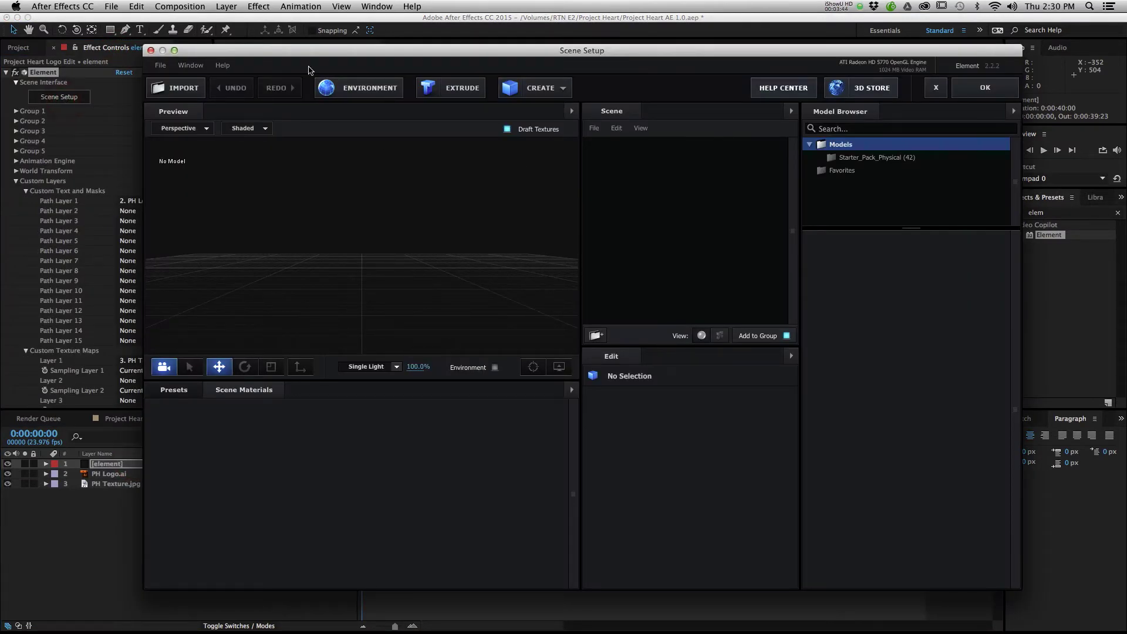
left_click_drag(568, 56, 515, 41)
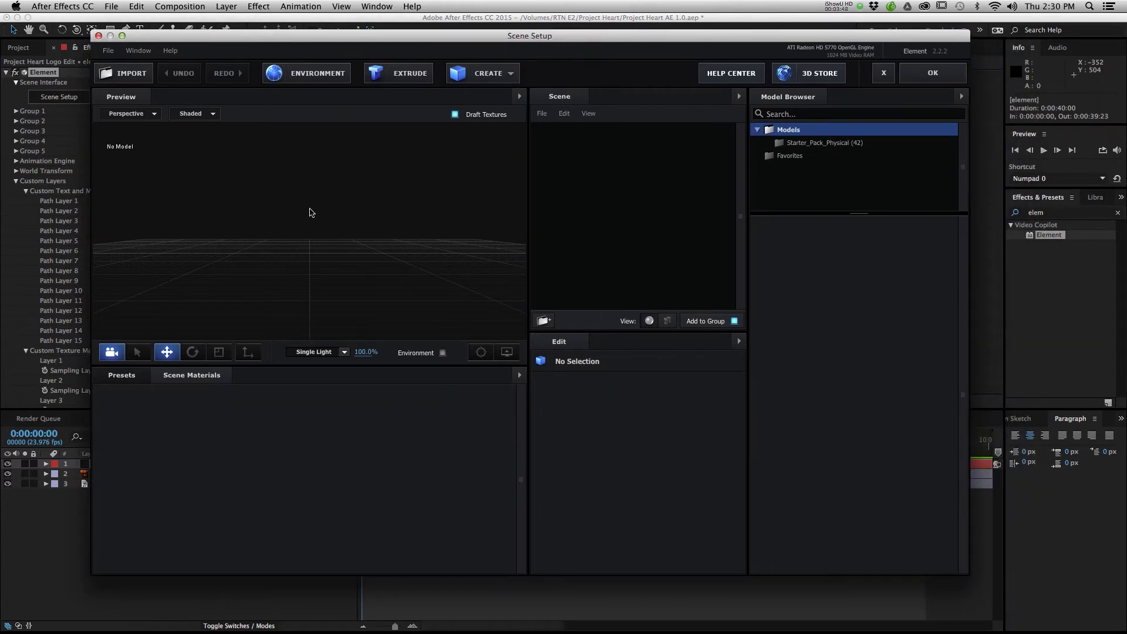
left_click_drag(425, 37, 564, 38)
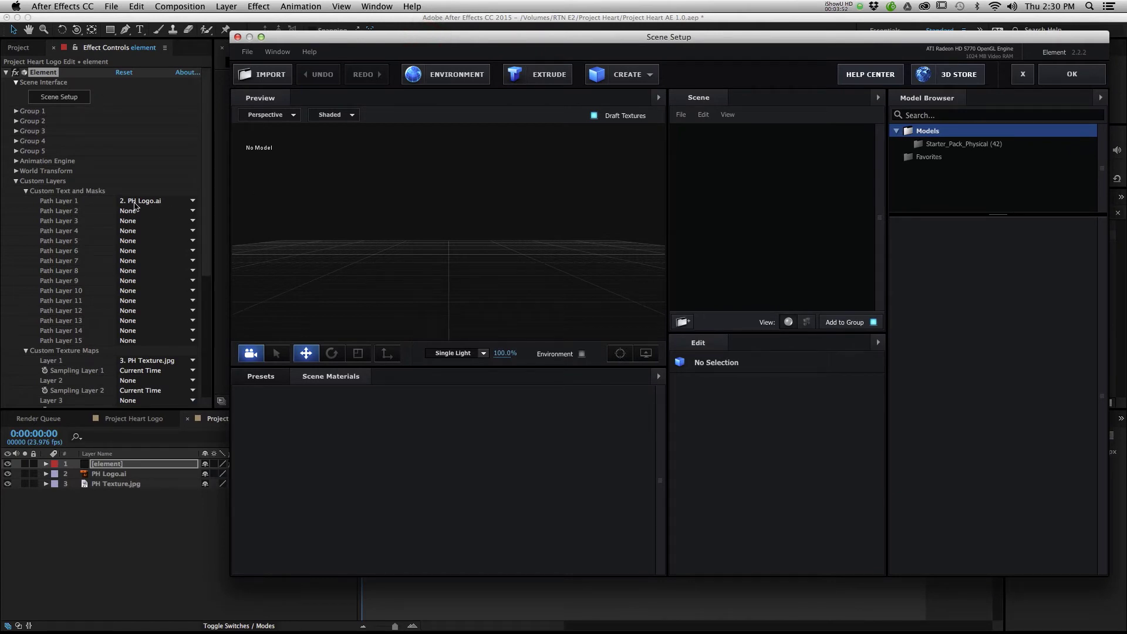
Step: Extrude the logo path into a 3D model and check its depth from several angles in the preview
left_click(535, 77)
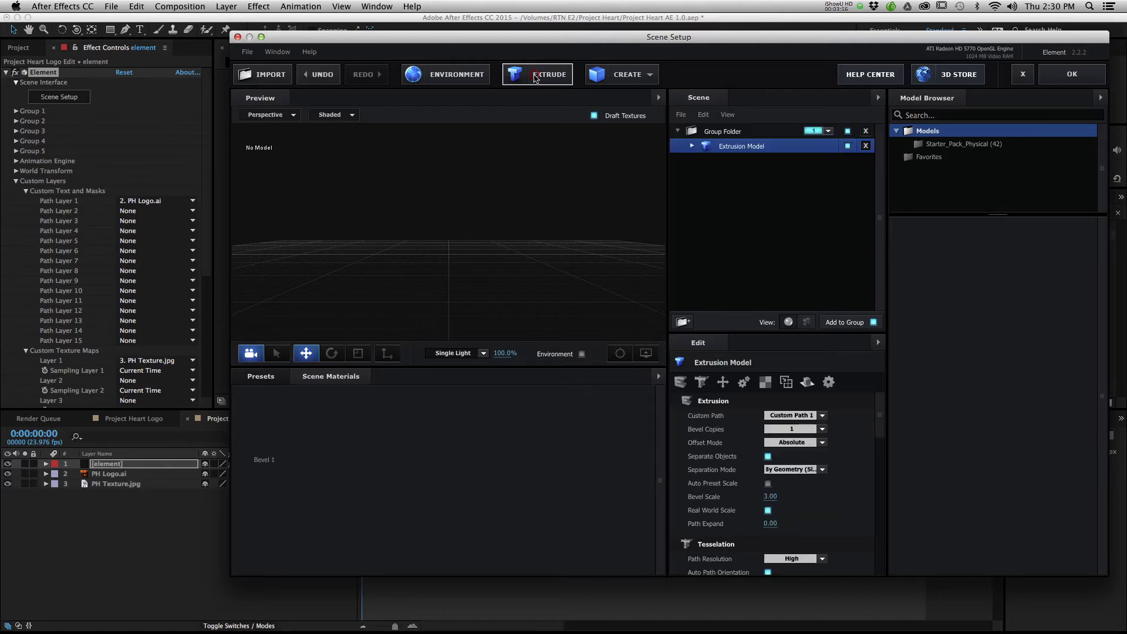
left_click_drag(575, 259, 434, 293)
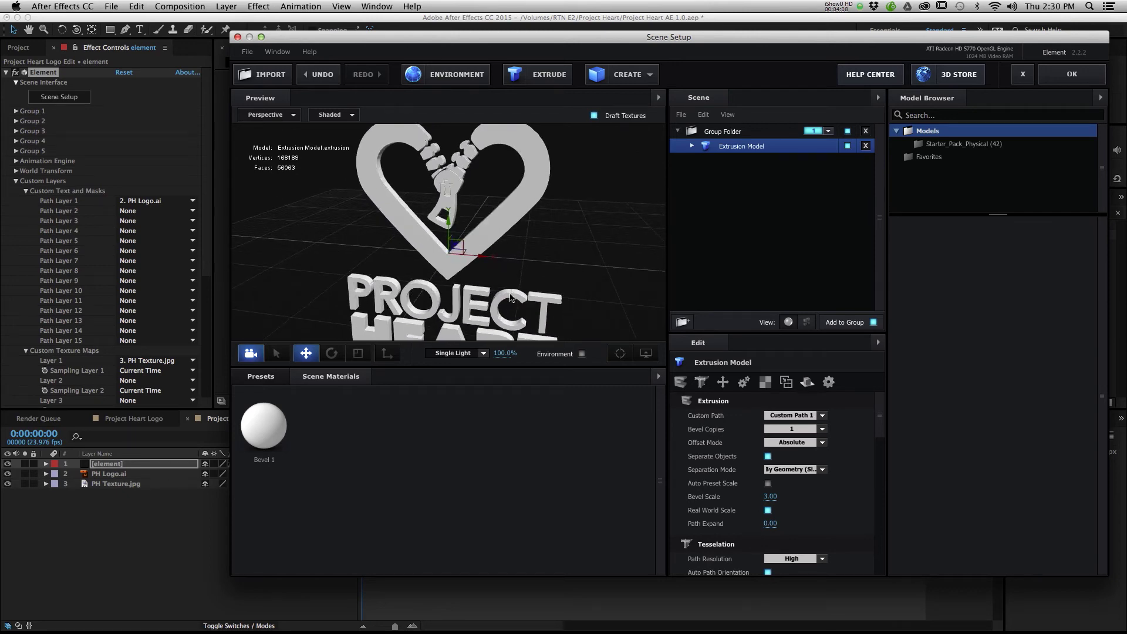
left_click_drag(510, 297, 430, 277)
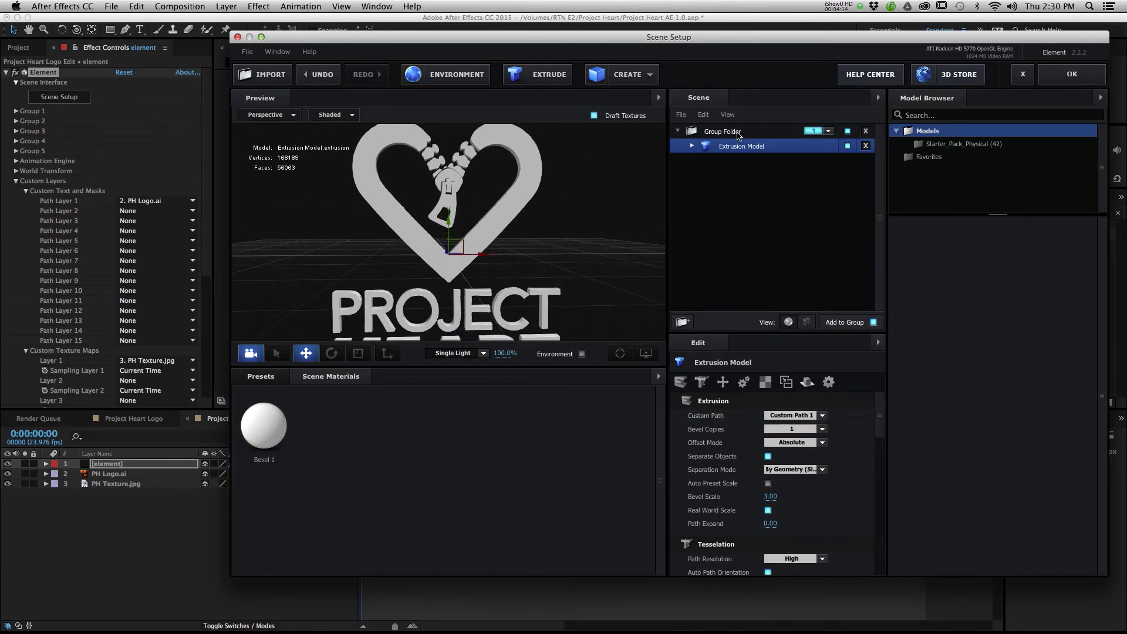
Step: Assign Custom Layer 1 [PH Texture 2.0.jpg] as the diffuse texture of the extrusion model's Bevel 1 material
left_click(692, 146)
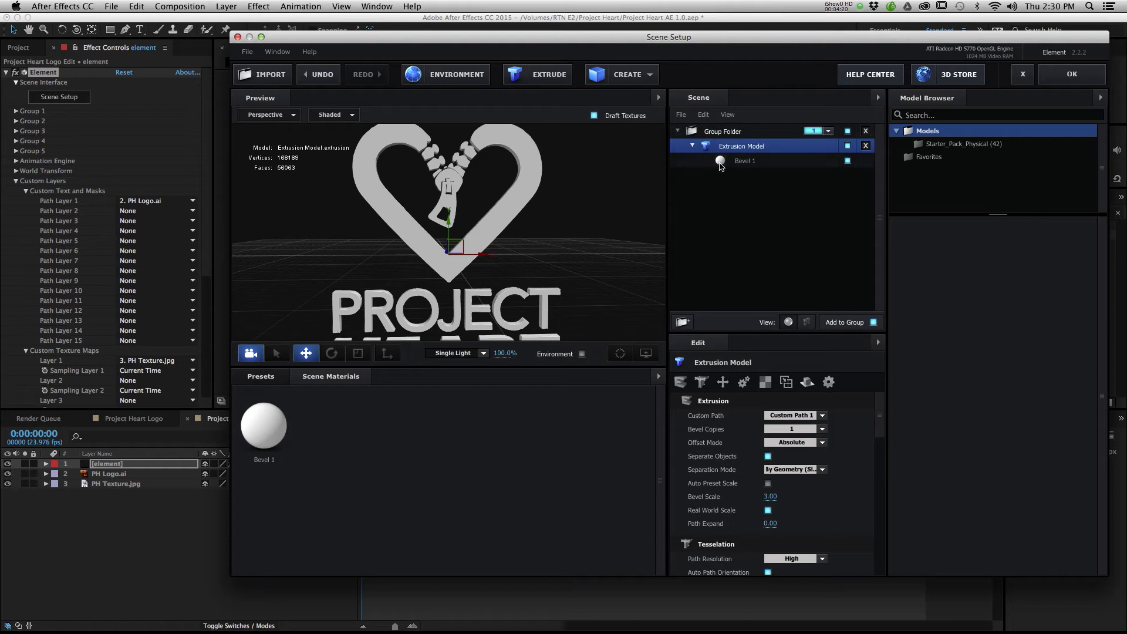
left_click(720, 163)
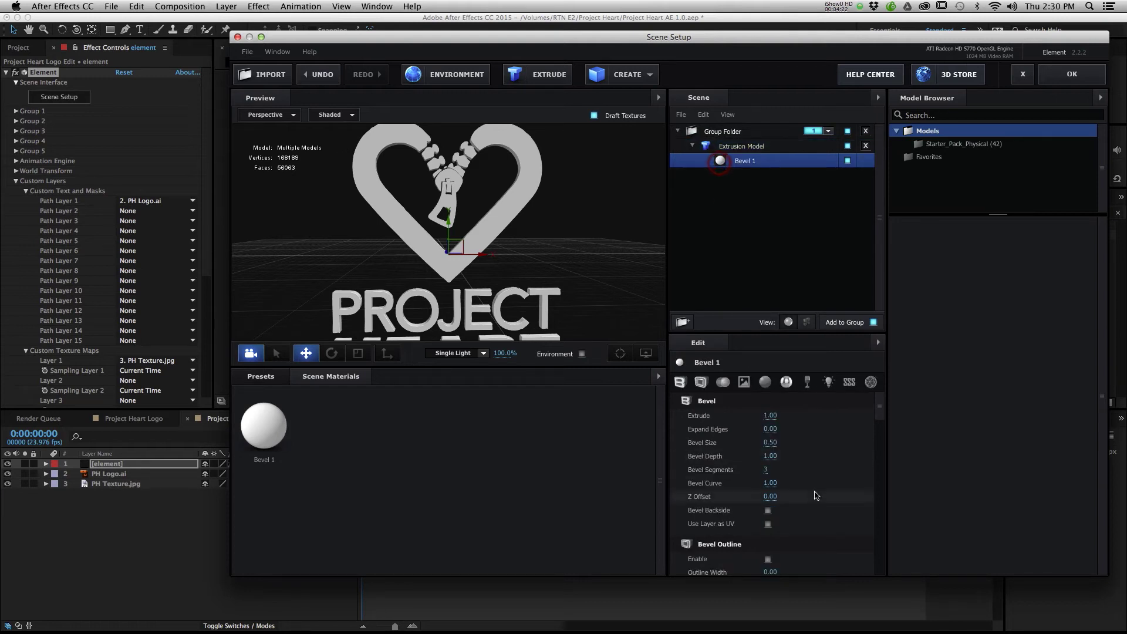
scroll(877, 414, "down", 5)
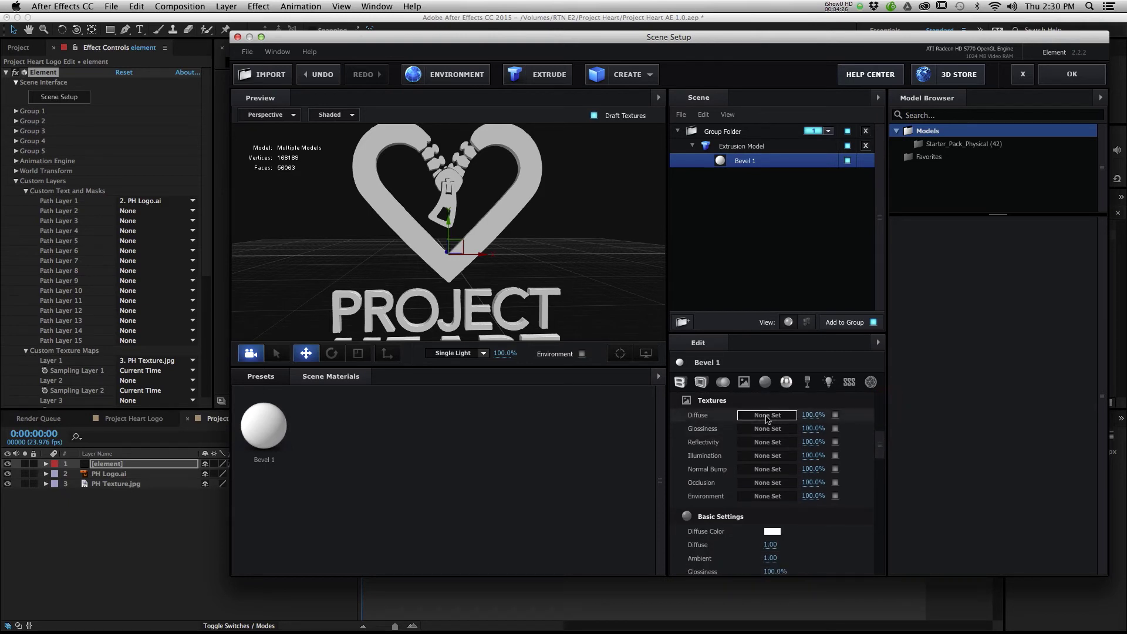
left_click(766, 416)
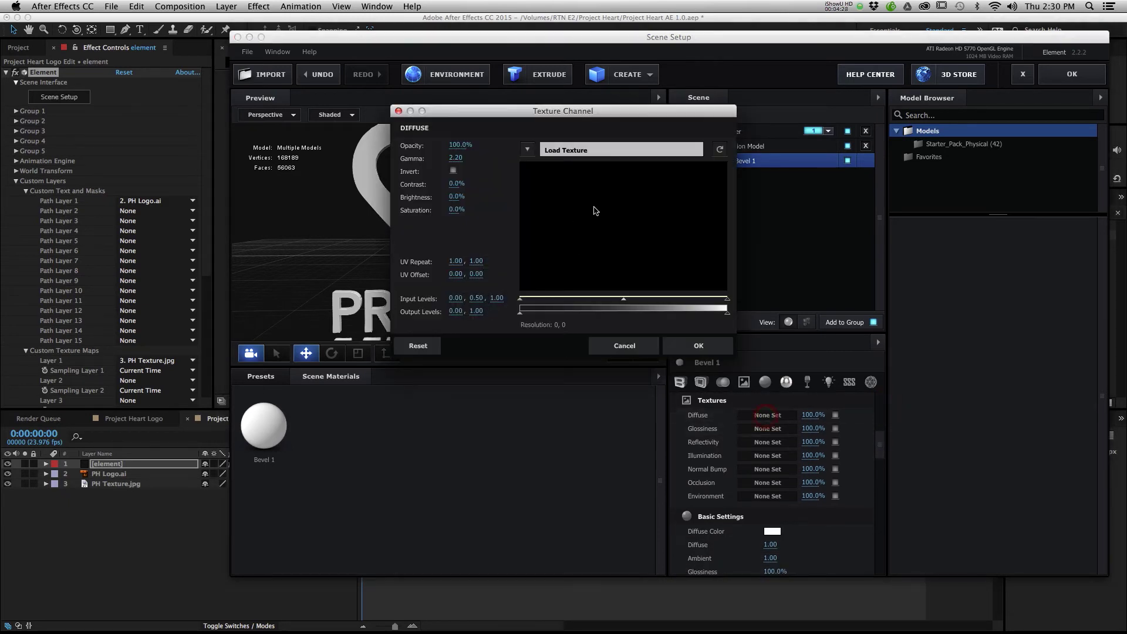
left_click(527, 151)
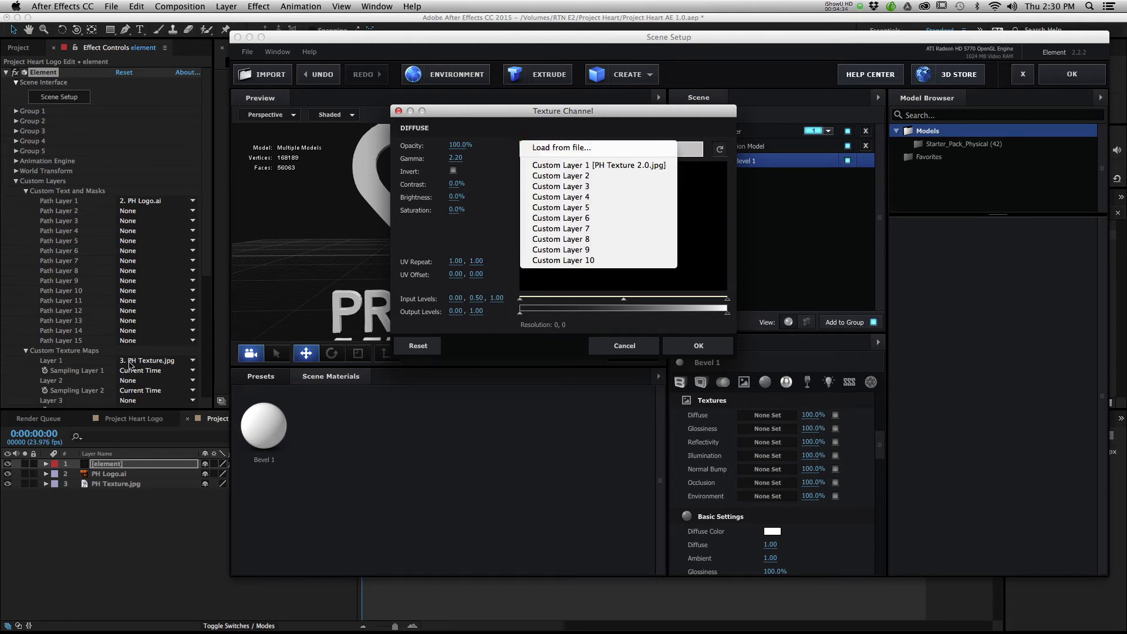
left_click(562, 167)
left_click(690, 346)
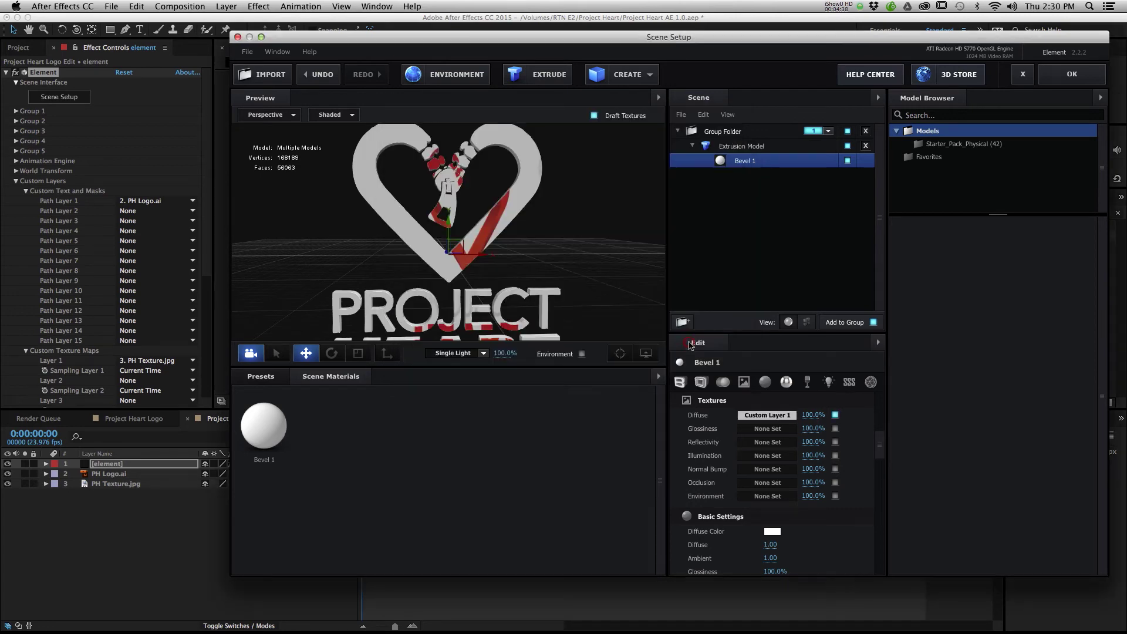
Step: Enable Use Layer as UV for Bevel 1, check the texture on the model from an angle, and accept the scene setup
left_click_drag(521, 307, 487, 302)
scroll(821, 458, "up", 5)
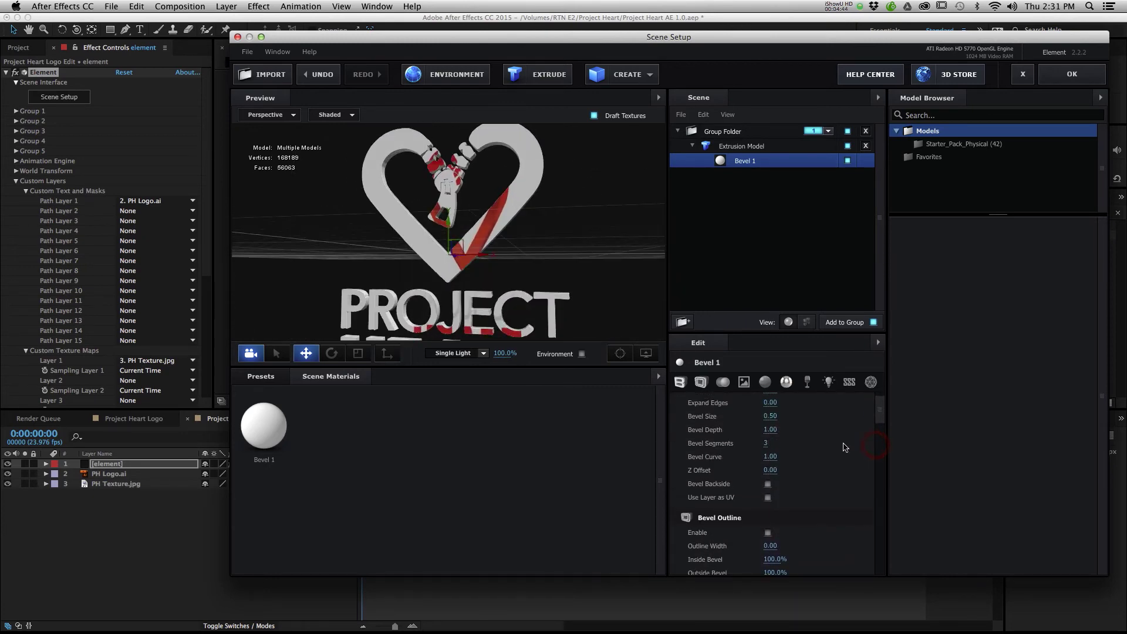
left_click(766, 498)
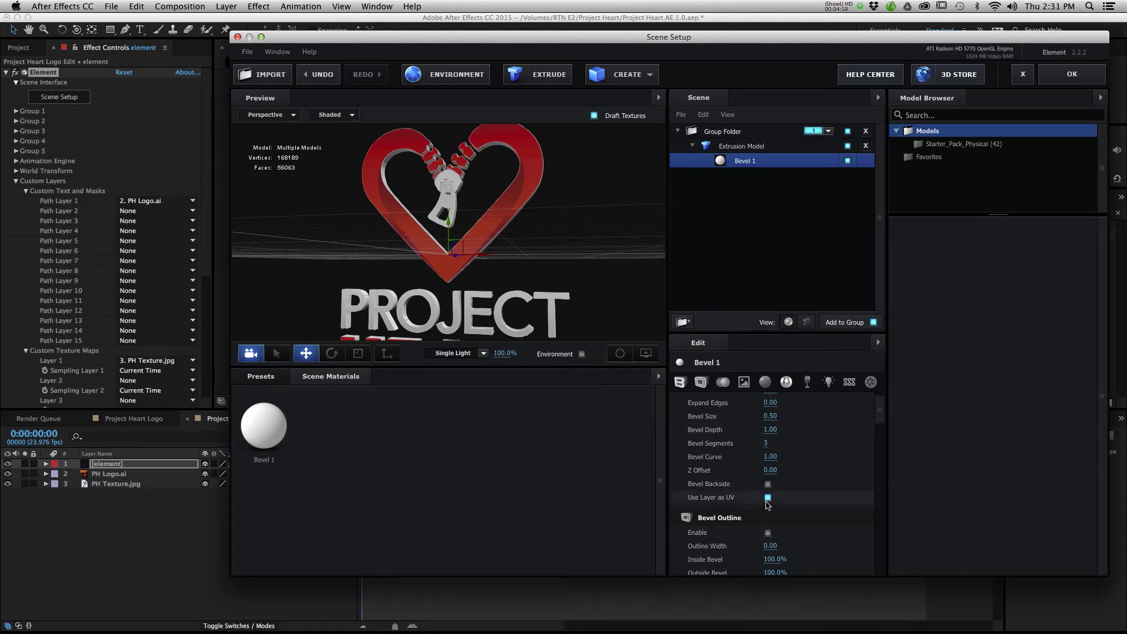
left_click_drag(469, 282, 578, 240)
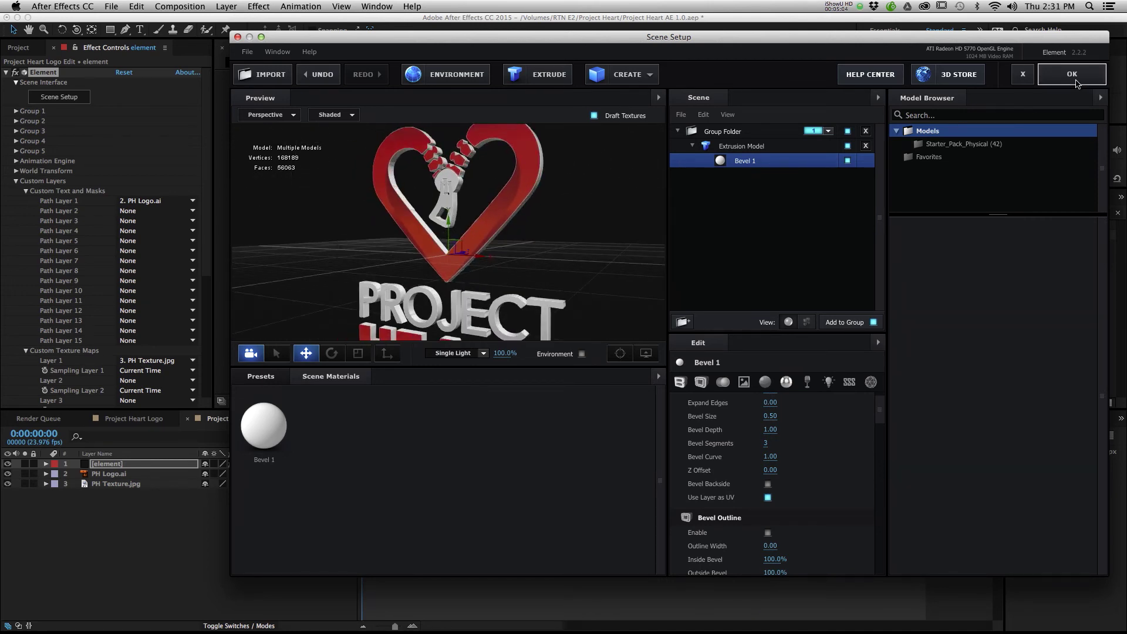
left_click(1075, 81)
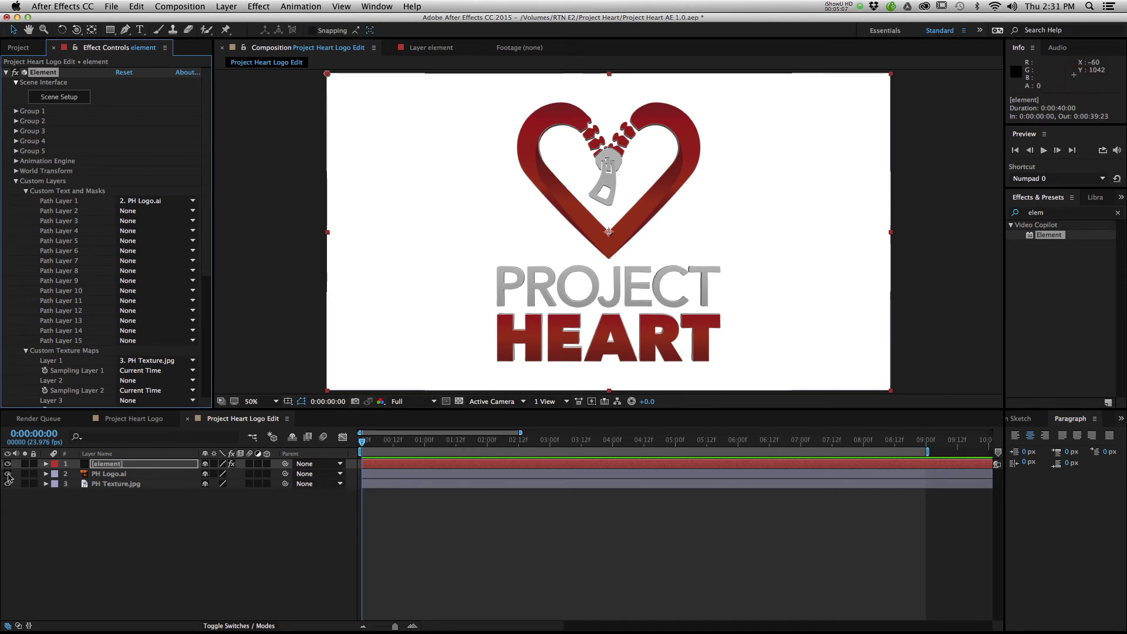
Step: Hide the PH Logo.ai and PH Texture.jpg layers in the composition
left_click(8, 474)
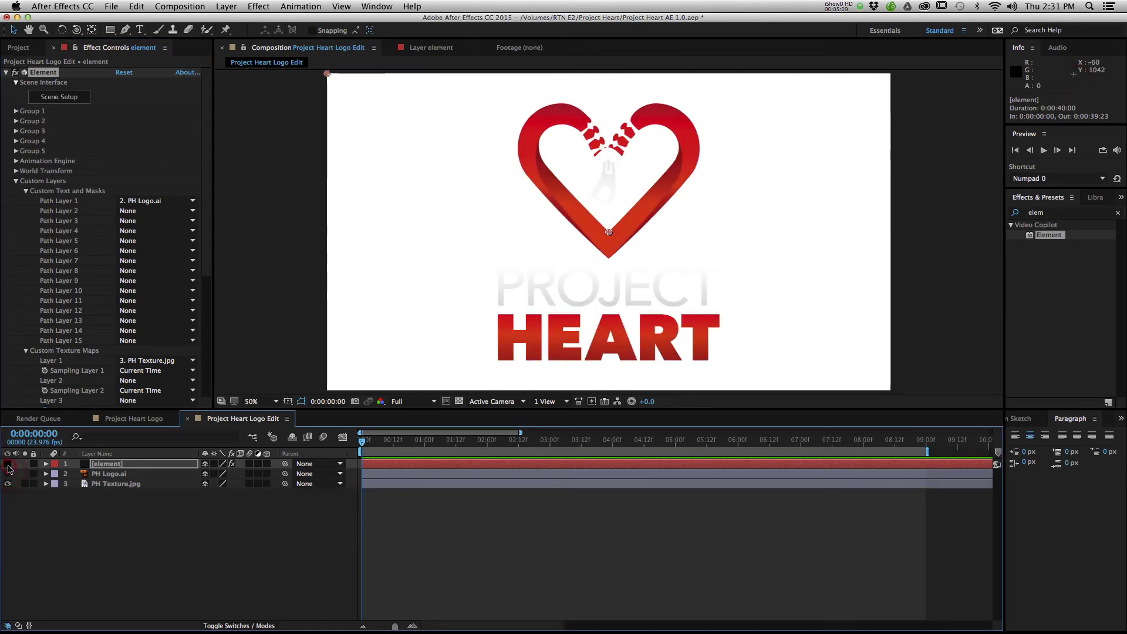
left_click(8, 484)
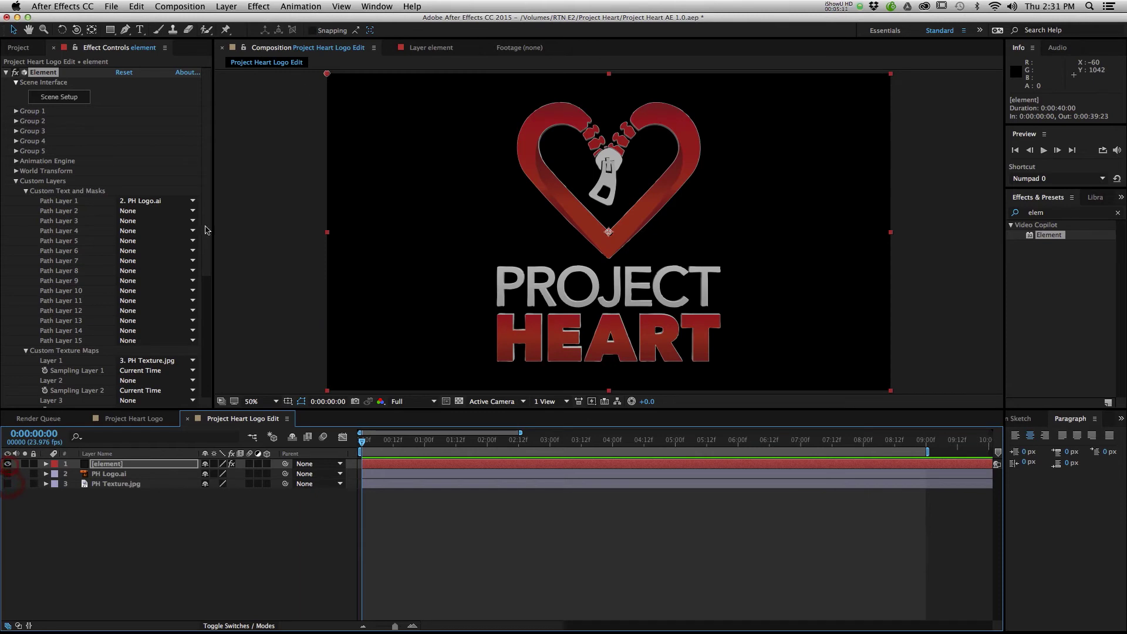
Step: Add a two-node 35mm camera named Camera 1 and orbit it to show the 3D logo at an angle
left_click(225, 6)
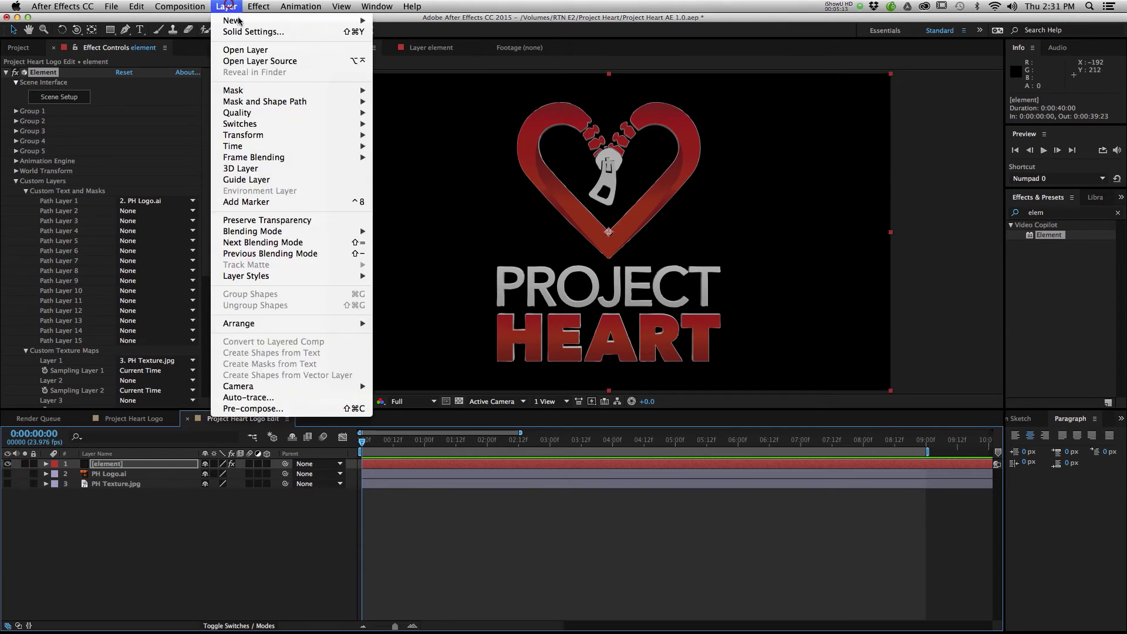
mouse_move(235, 20)
left_click(444, 57)
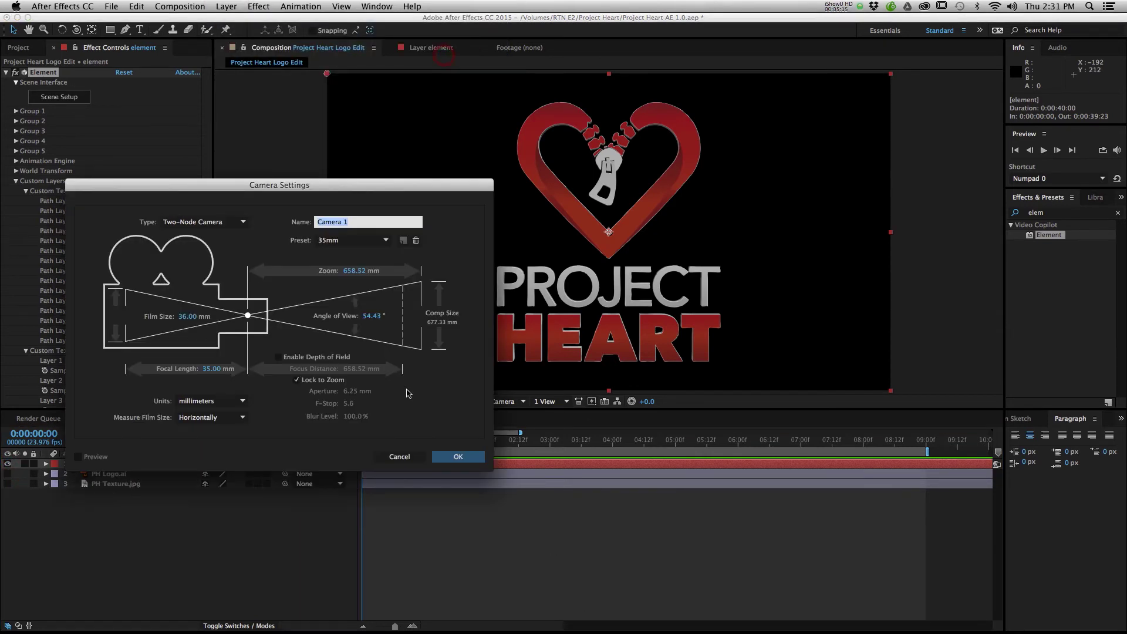
left_click(458, 457)
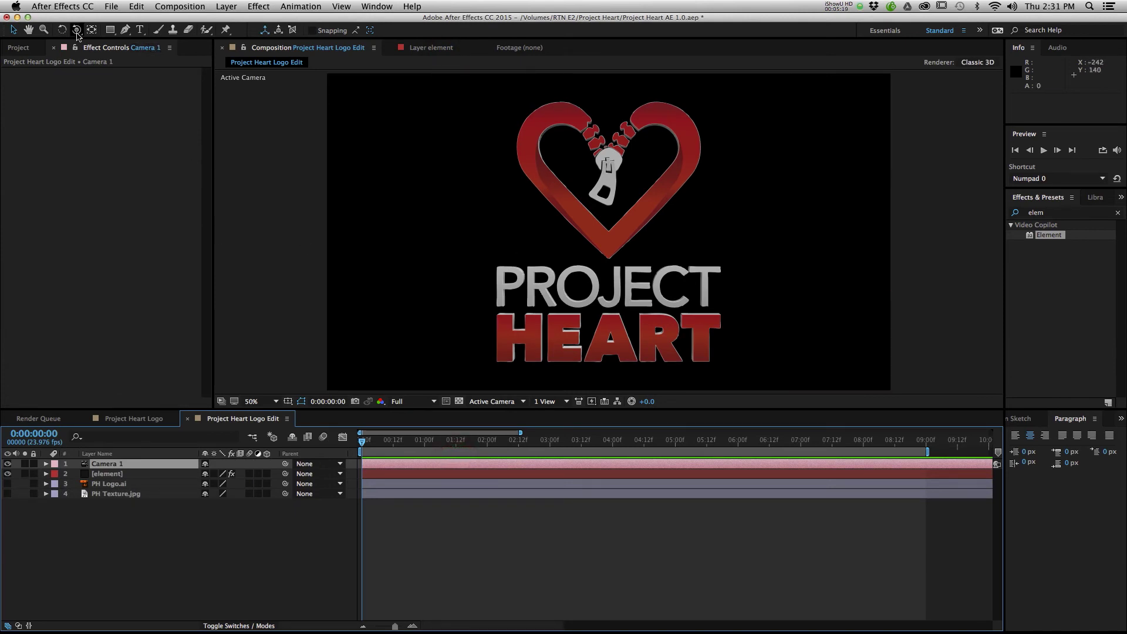
left_click(76, 31)
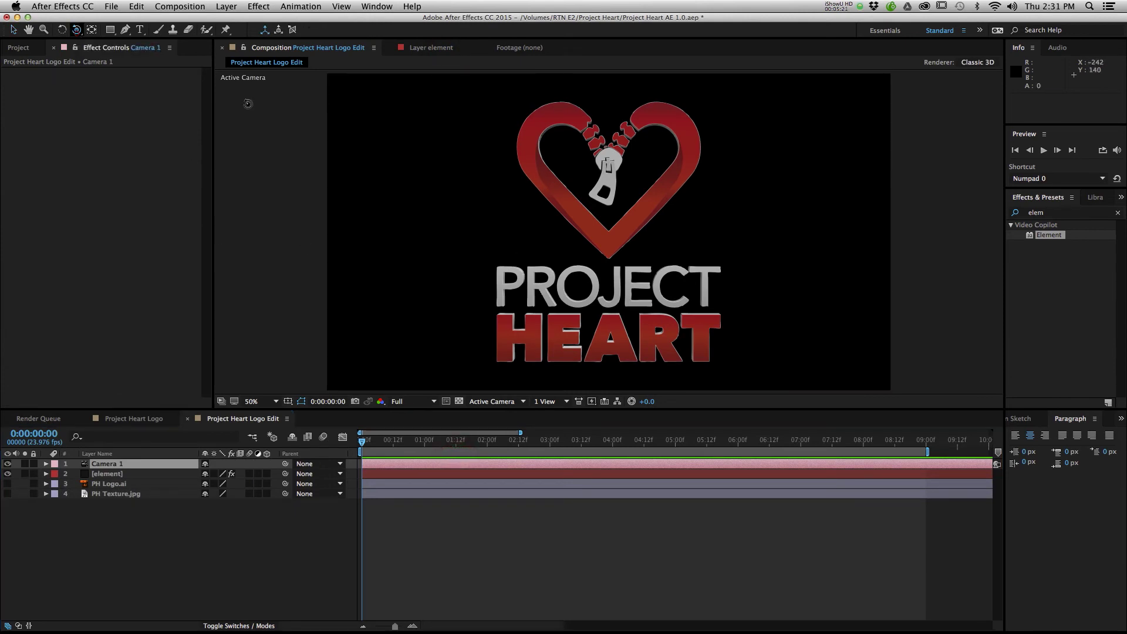
left_click_drag(611, 255, 554, 299)
Step: In the element layer's Group 1 Particle Replicator, set Position Z to -280 and X Rotation to 2°
left_click(107, 473)
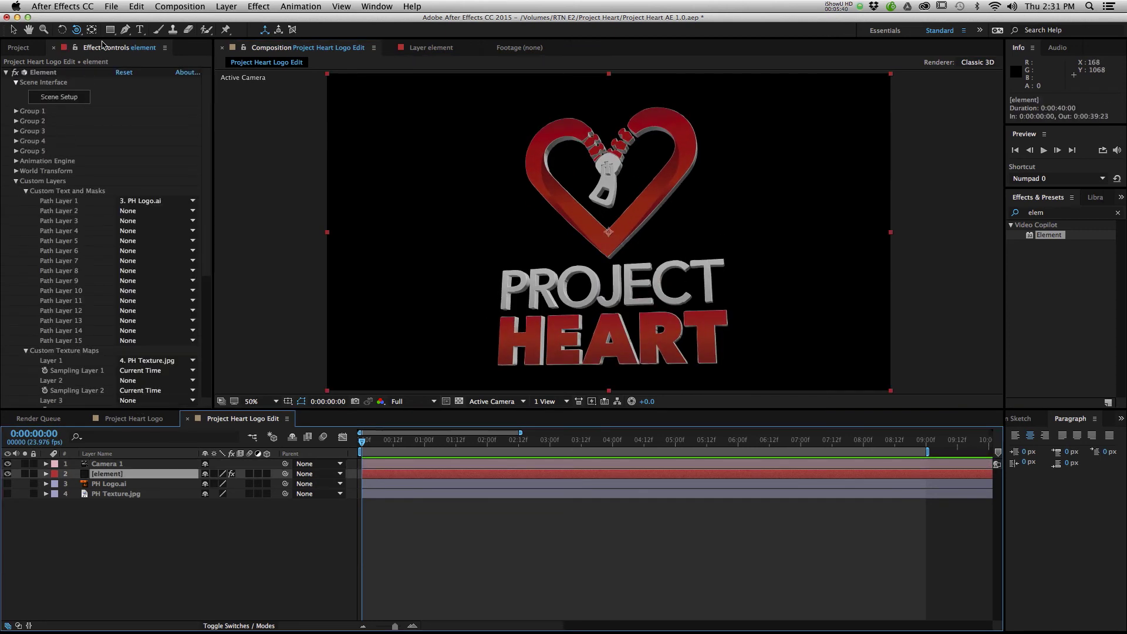
left_click(16, 182)
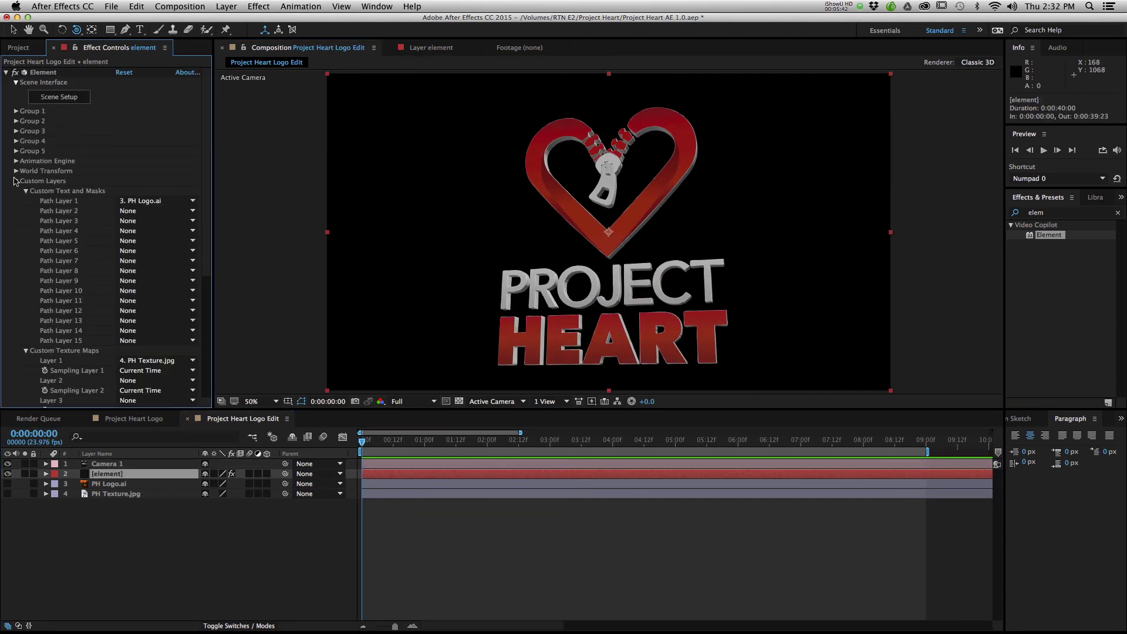
left_click(15, 111)
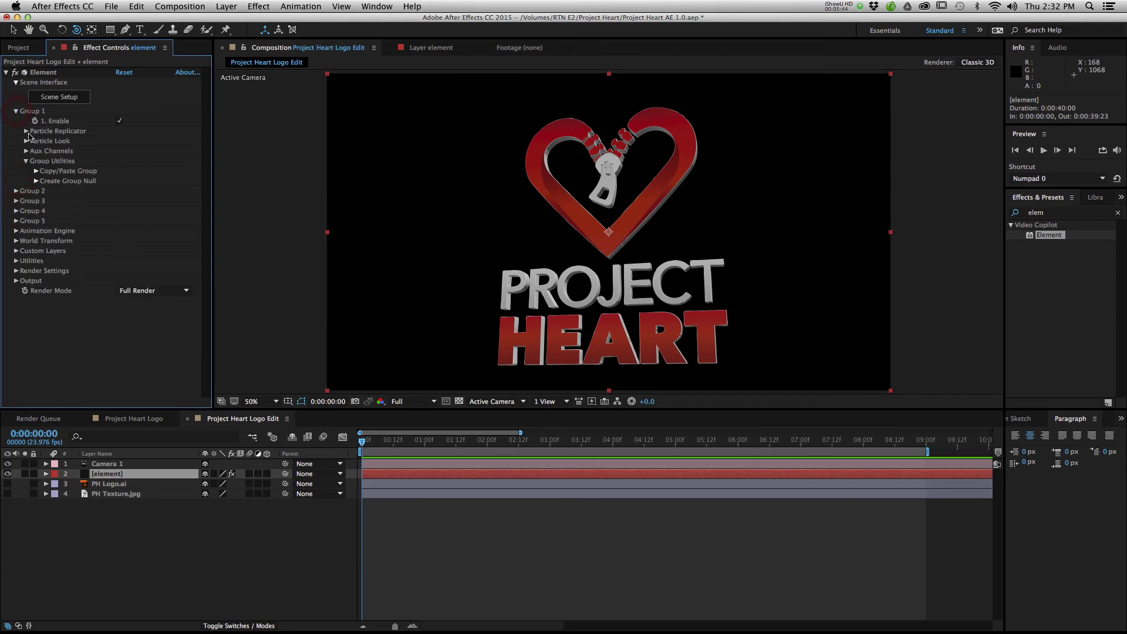
left_click(25, 131)
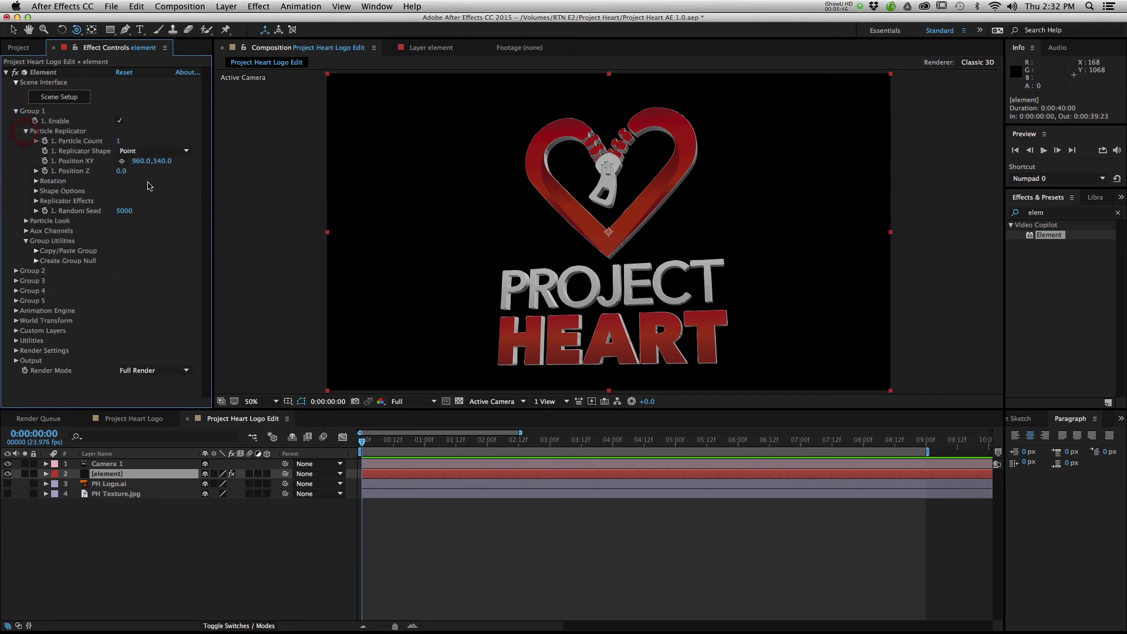
left_click_drag(124, 172, 158, 165)
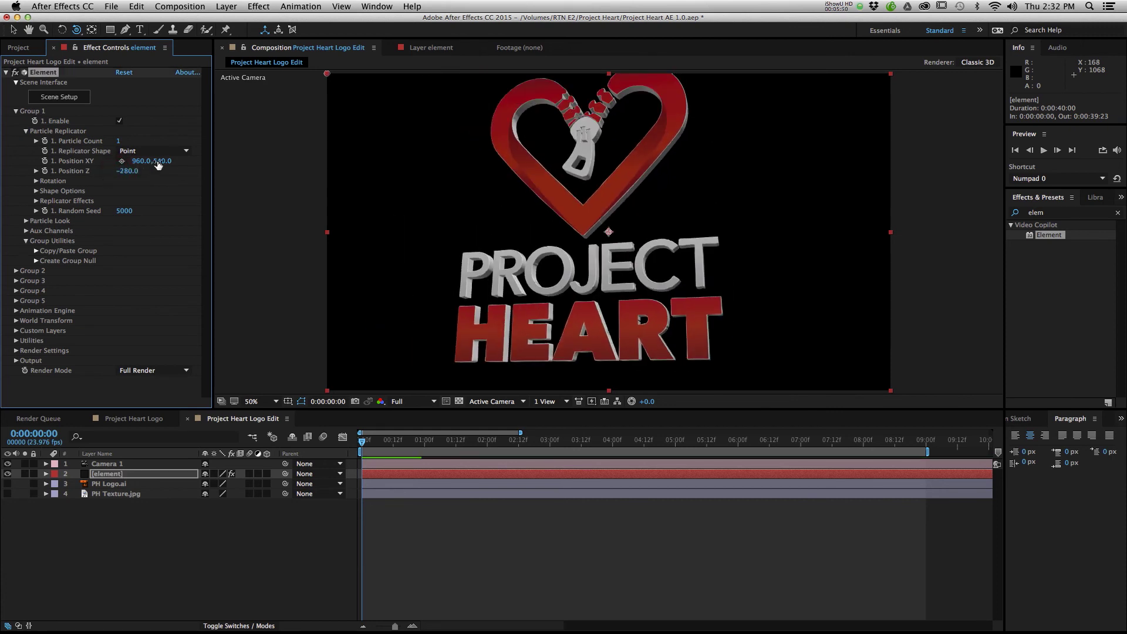
left_click(36, 181)
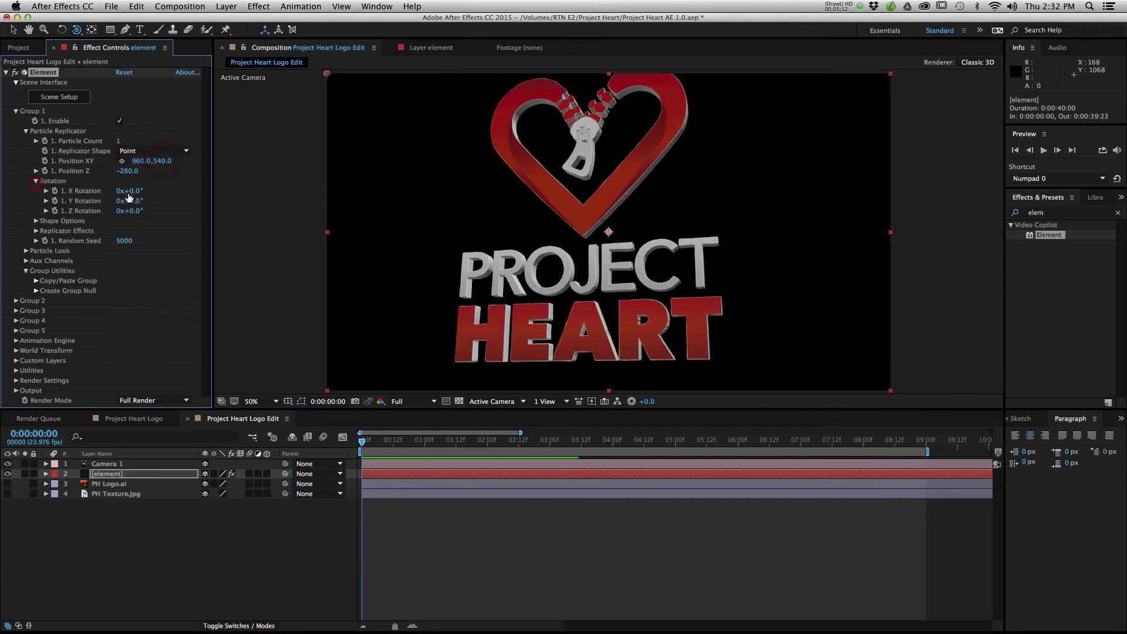
mouse_move(176, 193)
left_mouse_down()
mouse_move(151, 216)
mouse_move(148, 197)
mouse_move(188, 200)
left_mouse_up()
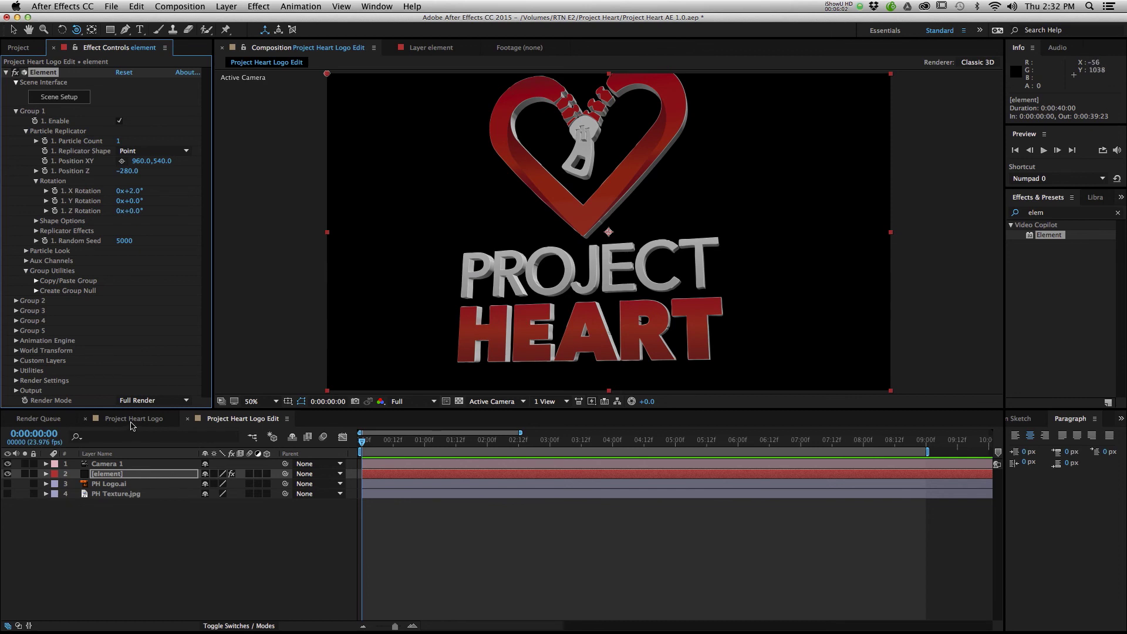
Step: Preview the animated logo in the Project Heart Logo composition, playing it and scrubbing through the timeline
left_click(132, 418)
key("space")
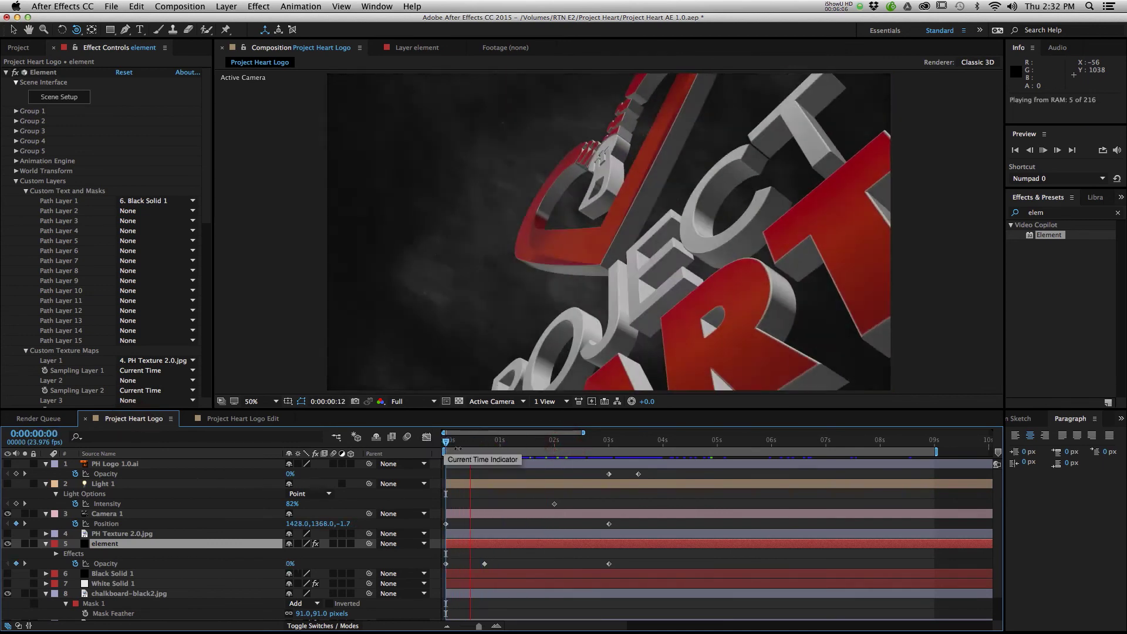
key("space")
left_click_drag(689, 450, 949, 441)
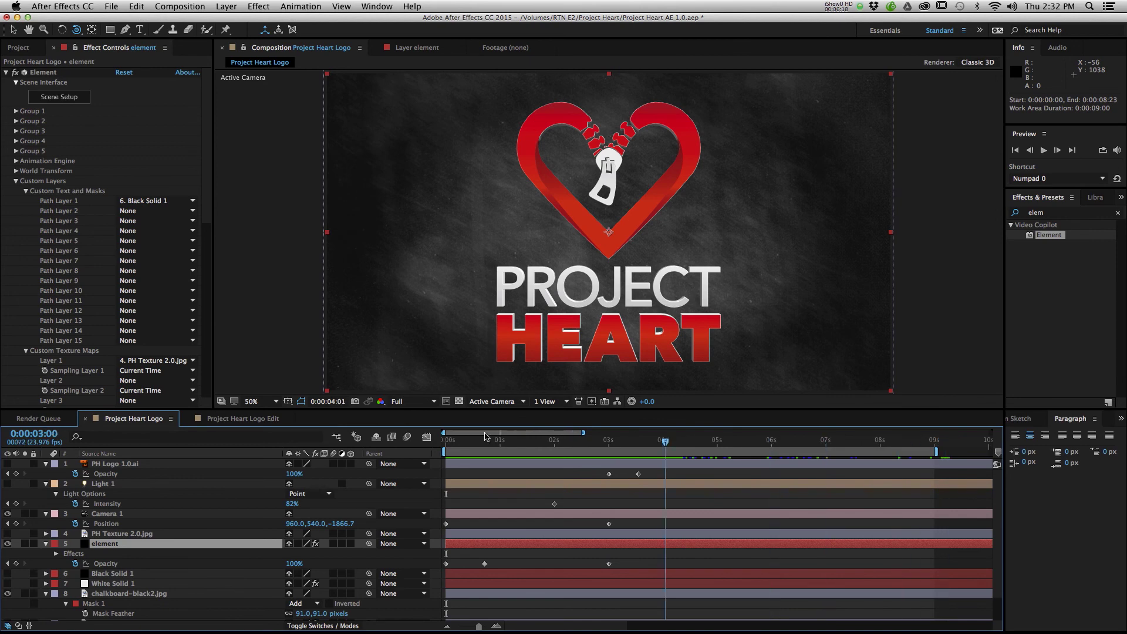
left_click_drag(484, 435, 414, 435)
left_click_drag(478, 448, 706, 466)
left_click_drag(525, 463, 439, 461)
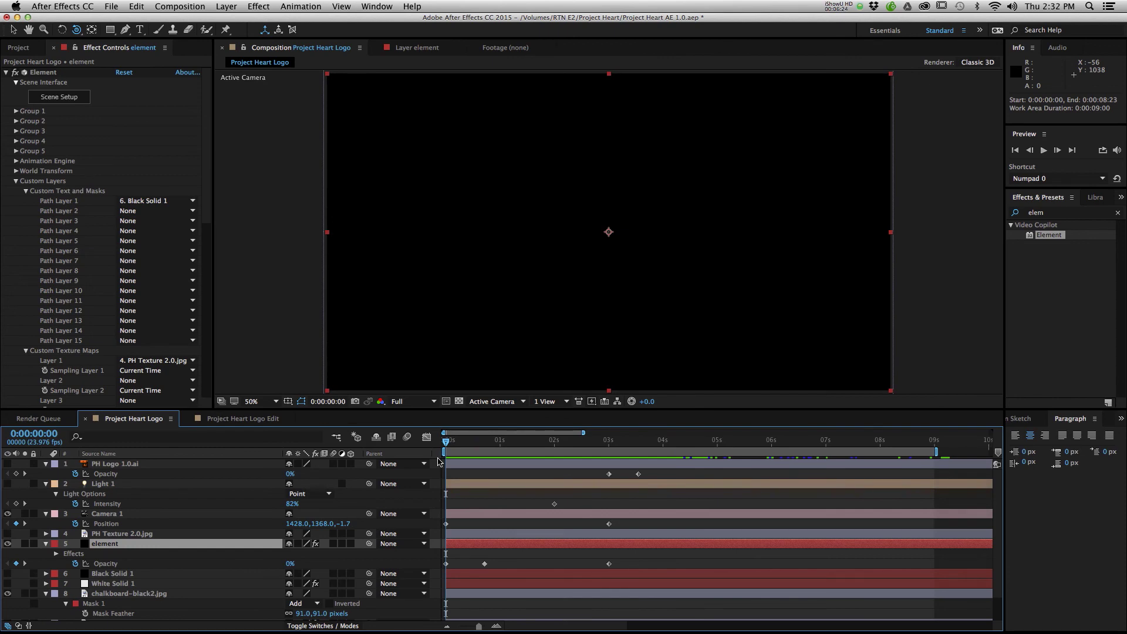